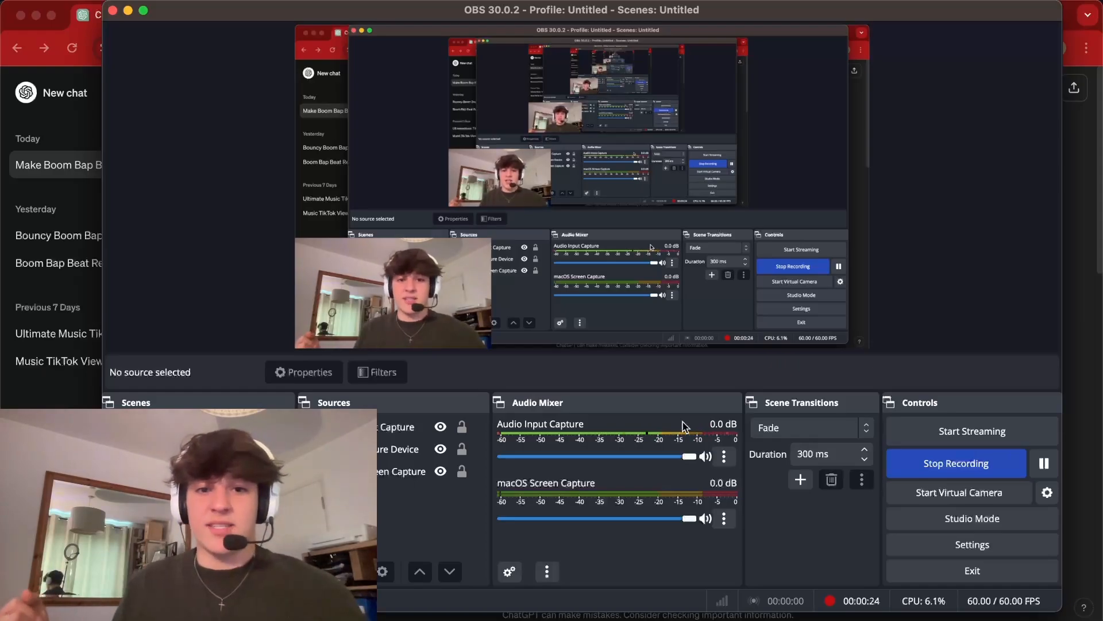
Step: Switch to the ChatGPT boom bap guide in Chrome and review the kick and snare beat placements in its drum pattern section
click(1076, 208)
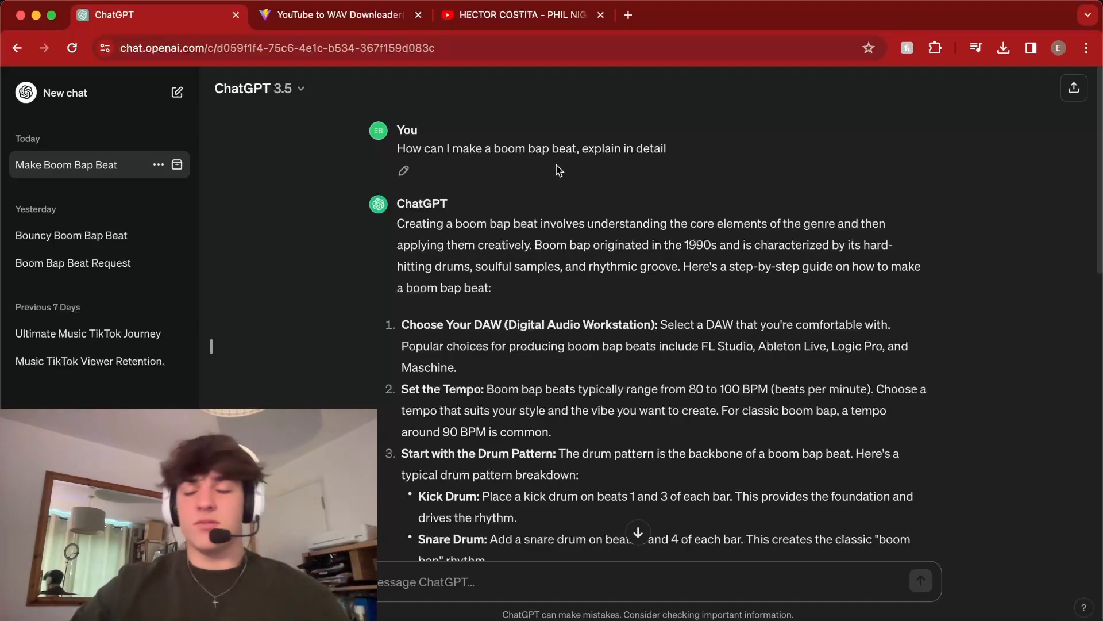
scroll(560, 239, down, 15)
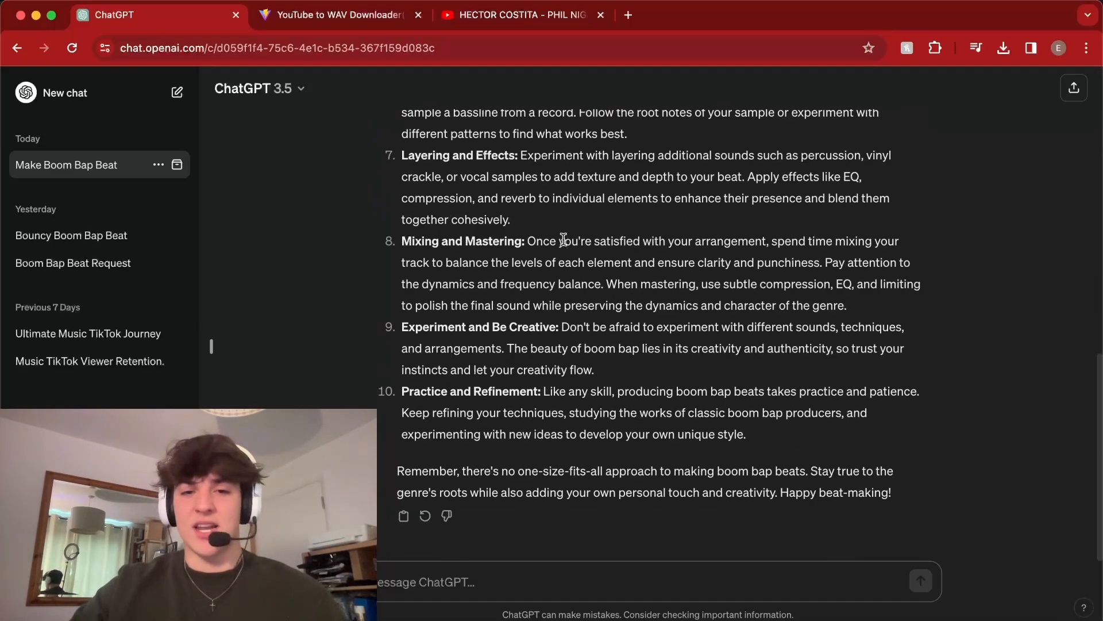
scroll(561, 243, up, 15)
scroll(558, 253, down, 5)
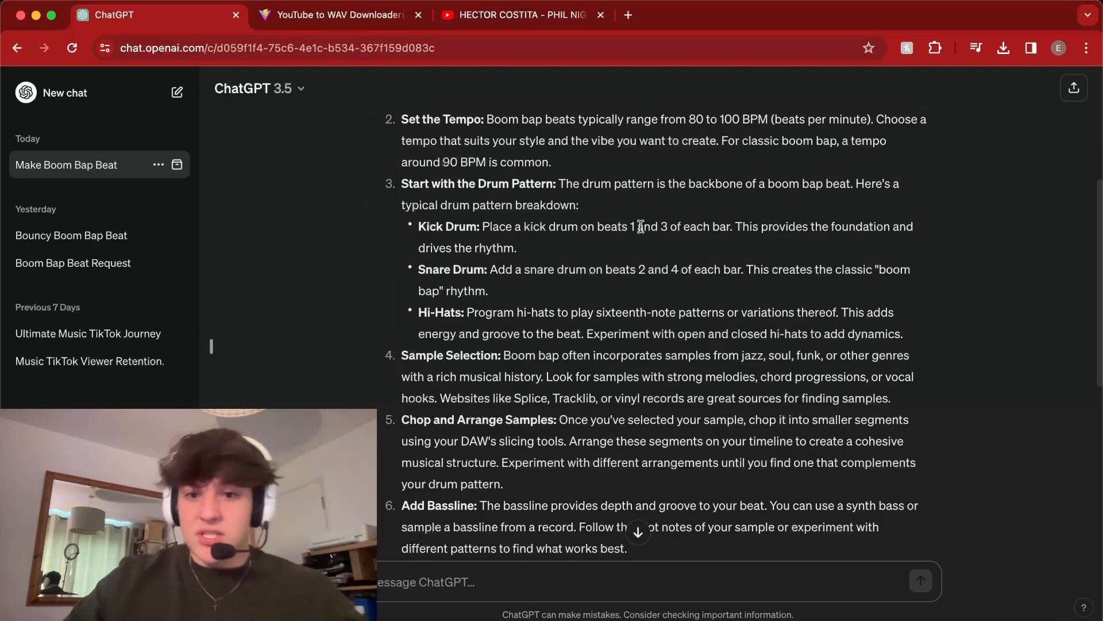
drag(631, 232, 667, 219)
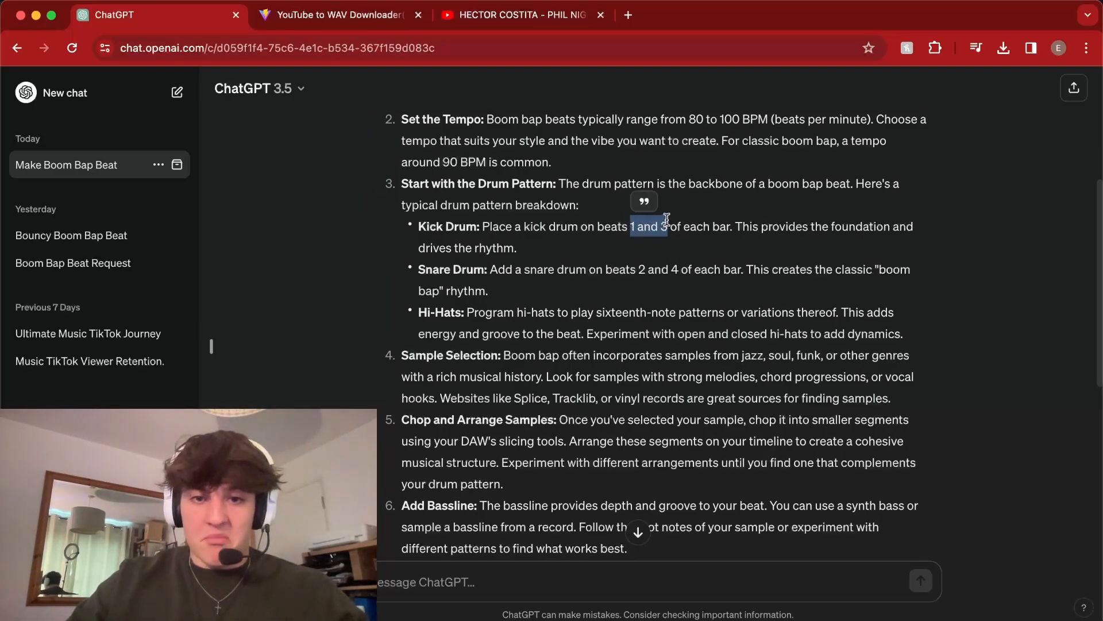
click(636, 267)
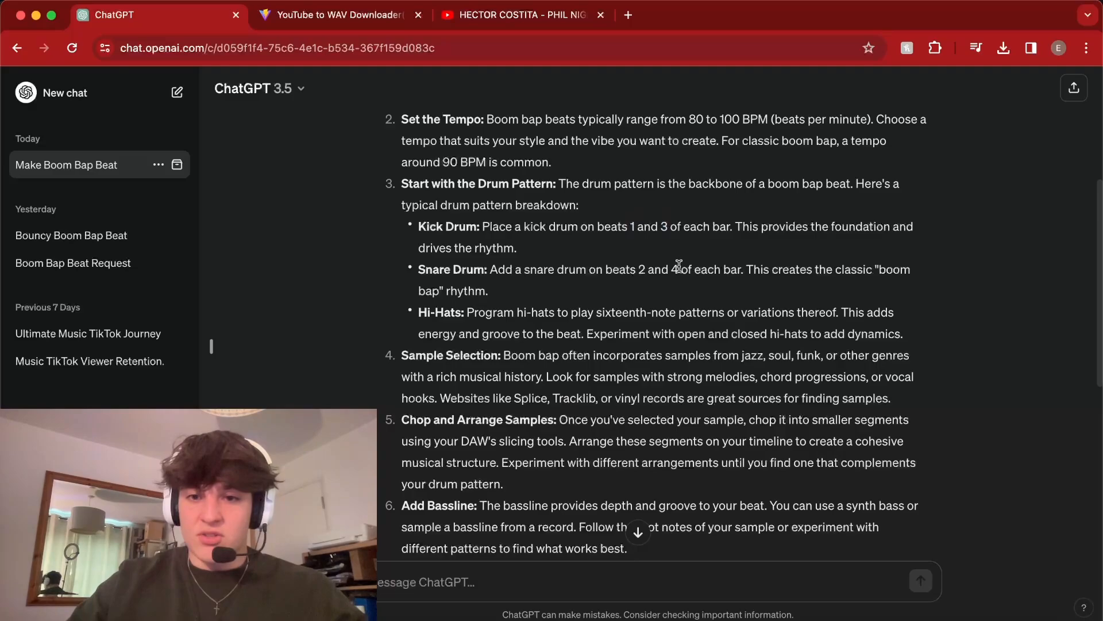
drag(679, 269, 640, 276)
click(642, 278)
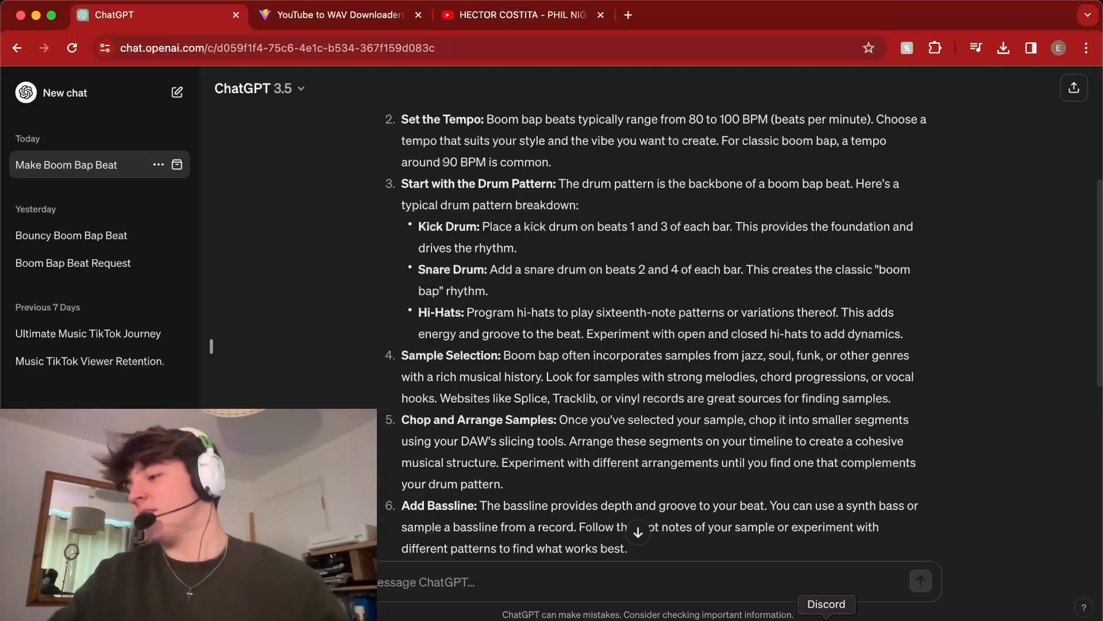
Step: Read the rest of the guide, from sample selection and basslines through effects, mixing and refinement
scroll(575, 448, down, 5)
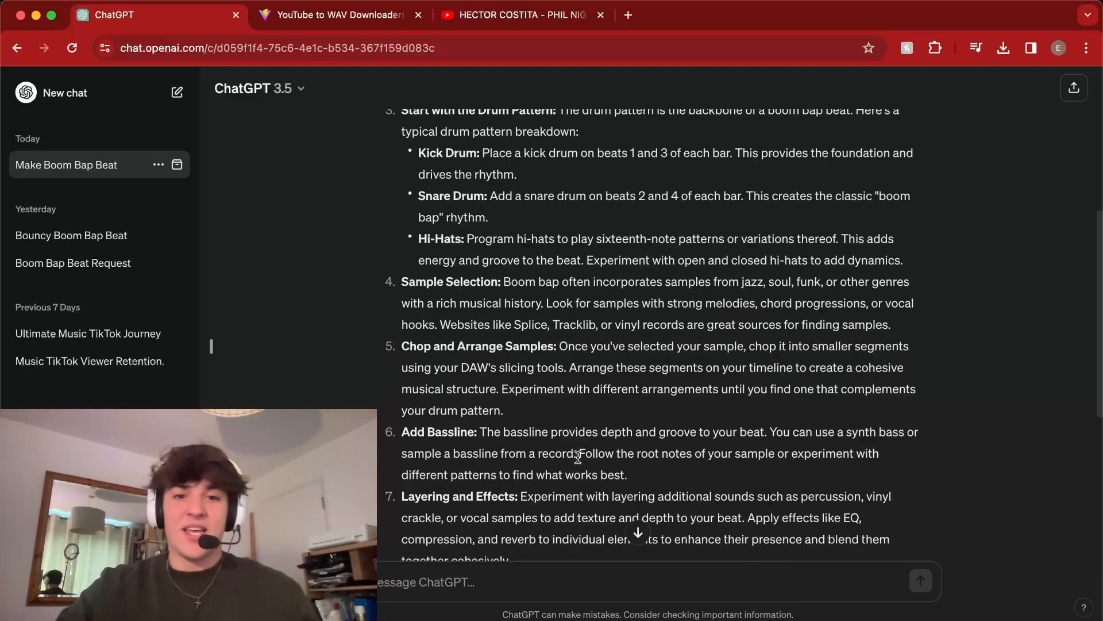
scroll(579, 454, up, 1)
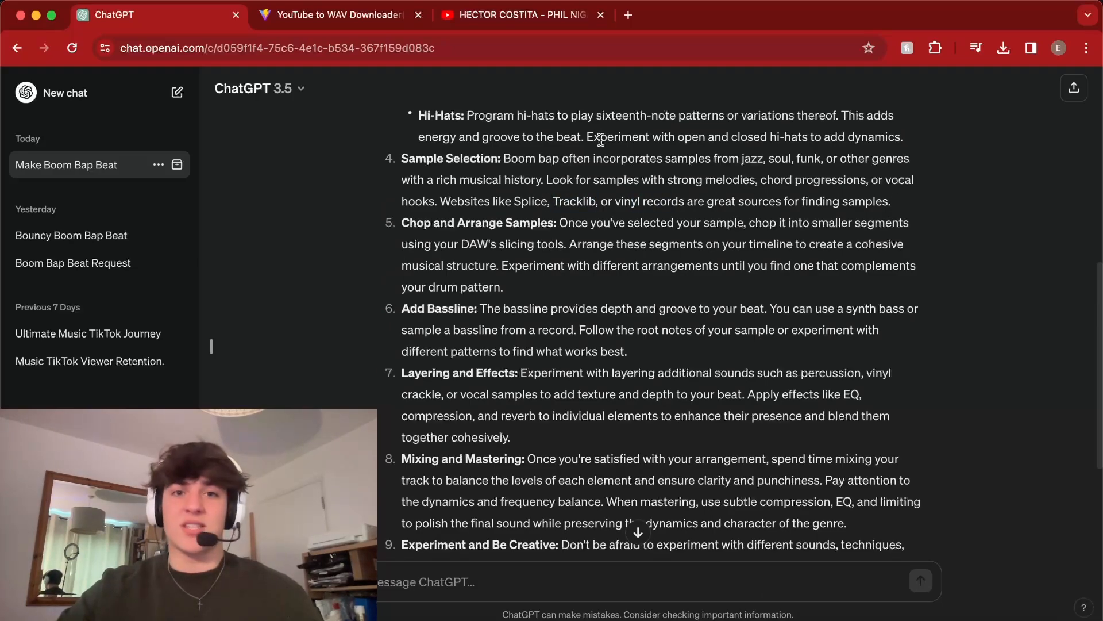
scroll(601, 384, down, 3)
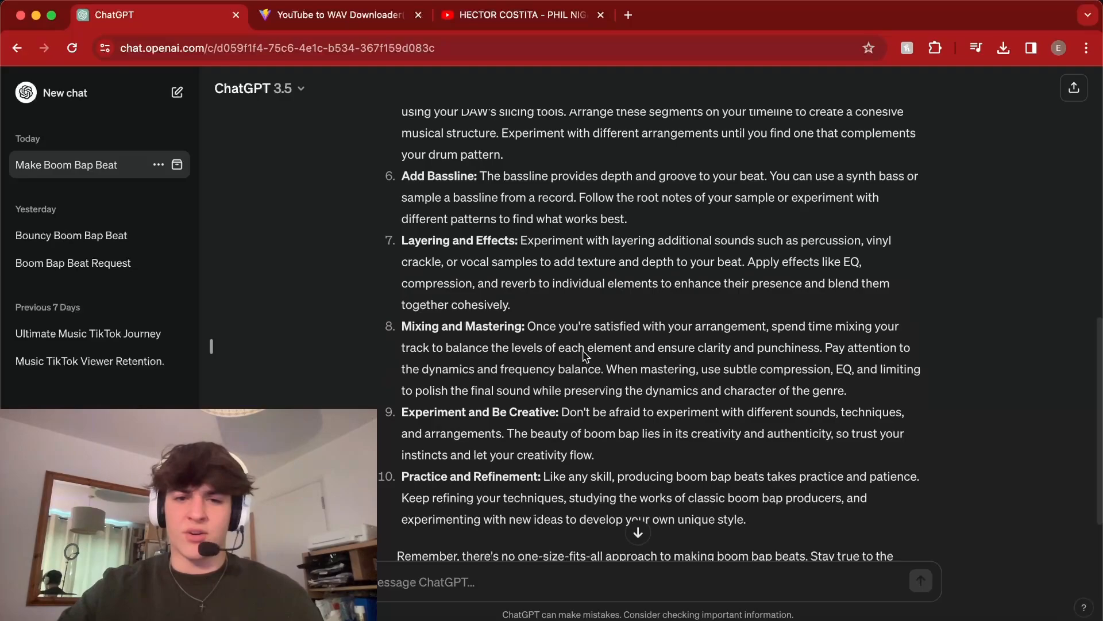
scroll(512, 382, down, 1)
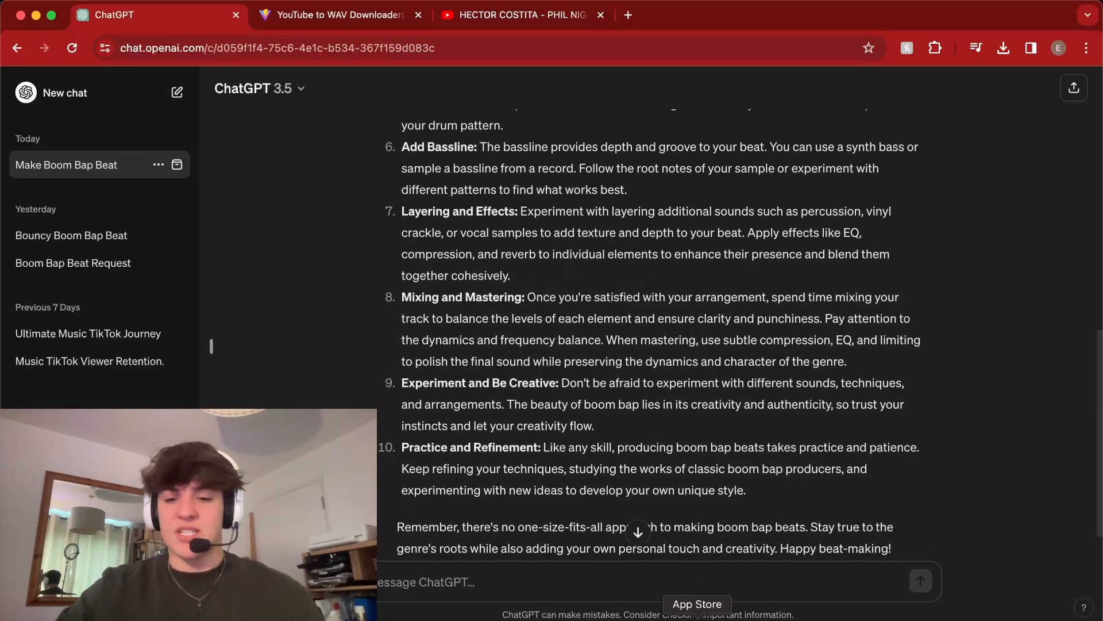
Step: Switch to the BOOM BAP project in Logic Pro and return the playhead to the start
click(762, 617)
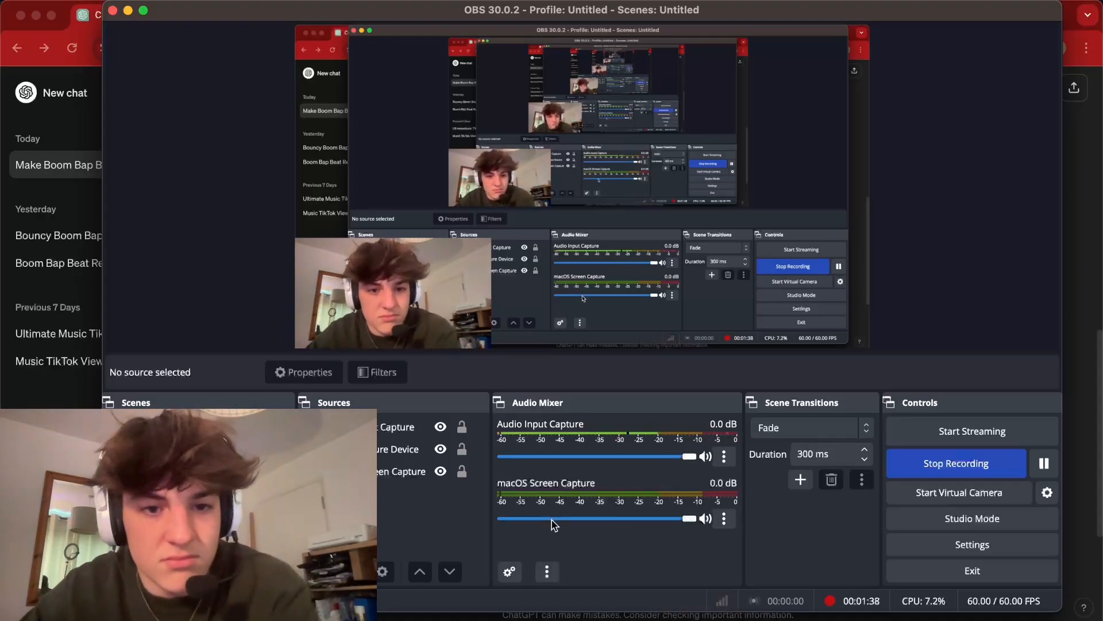
click(735, 612)
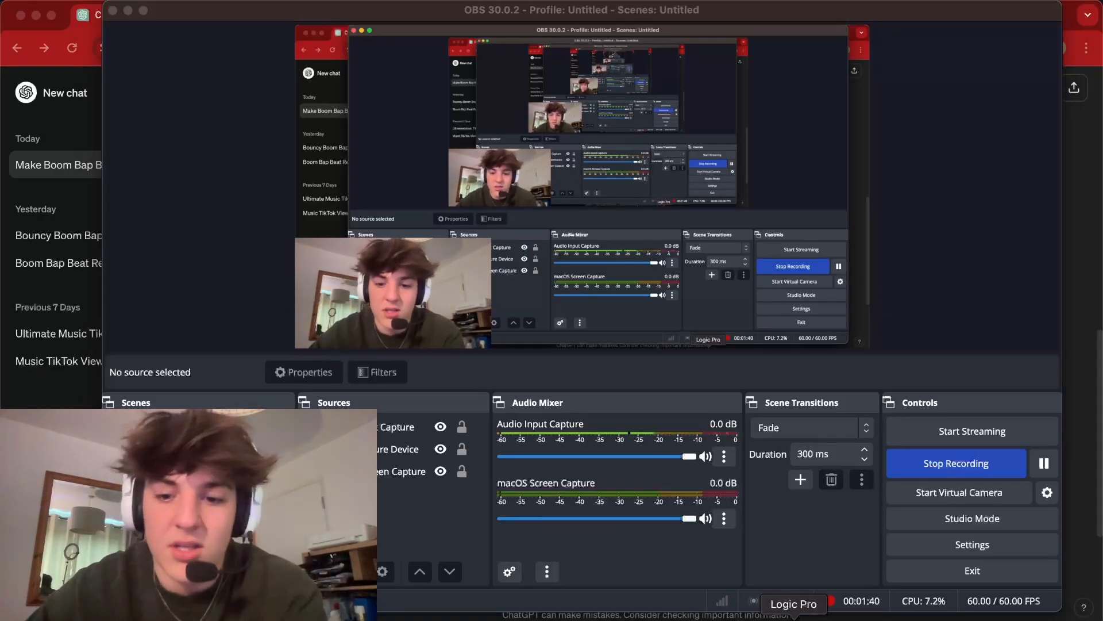
scroll(603, 327, down, 1)
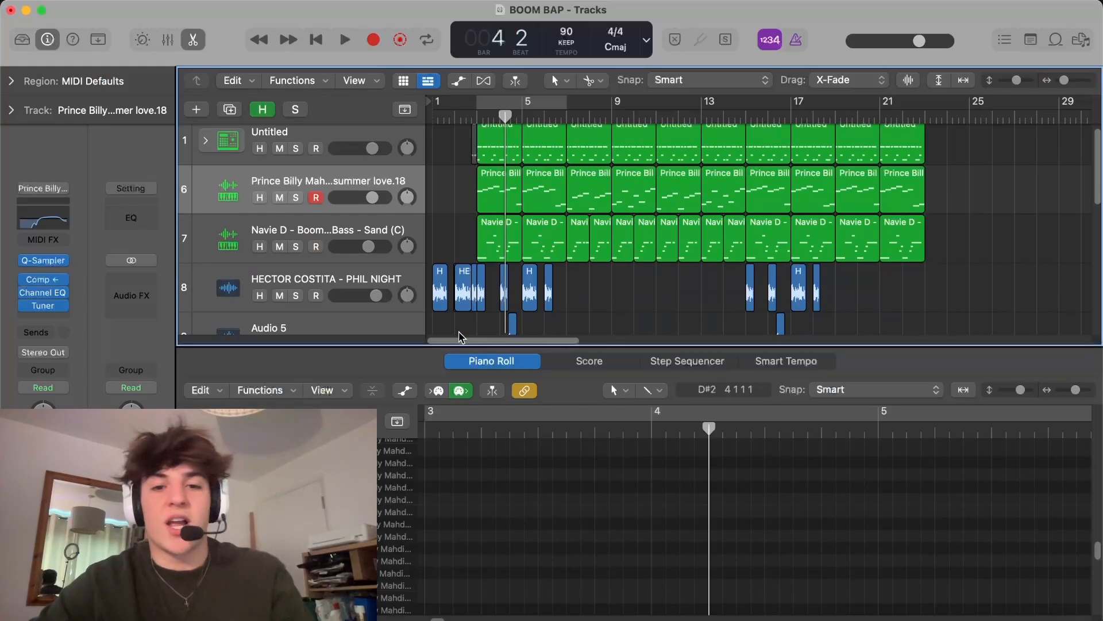
key(Return)
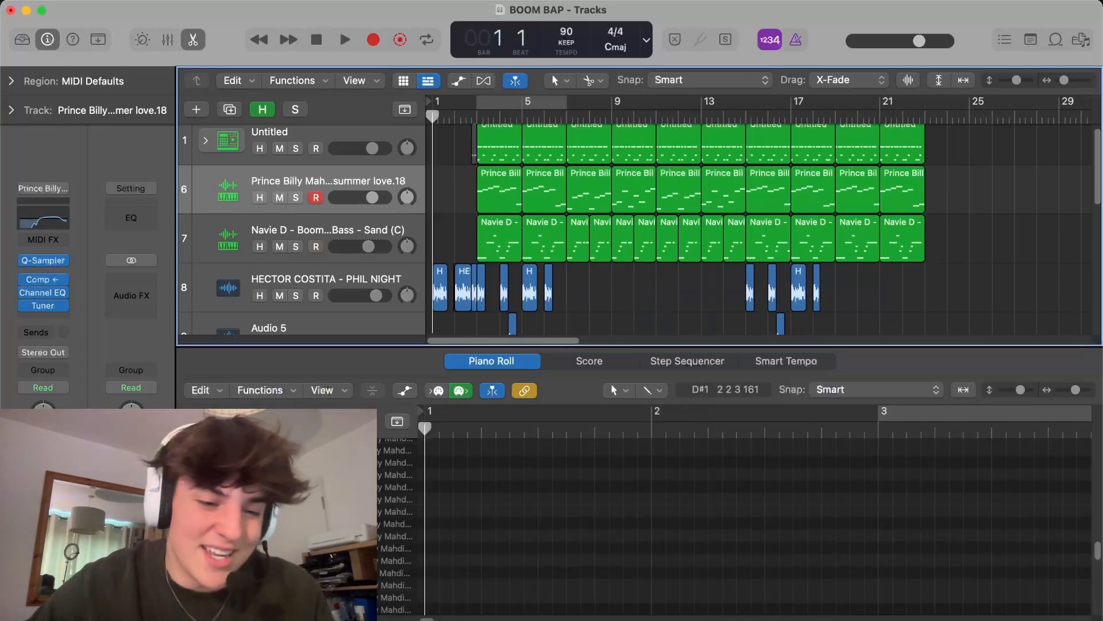
Step: Switch to Chrome and listen to the HECTOR COSTITA - PHIL NIGHT sample source on YouTube
key(super+Tab)
click(477, 22)
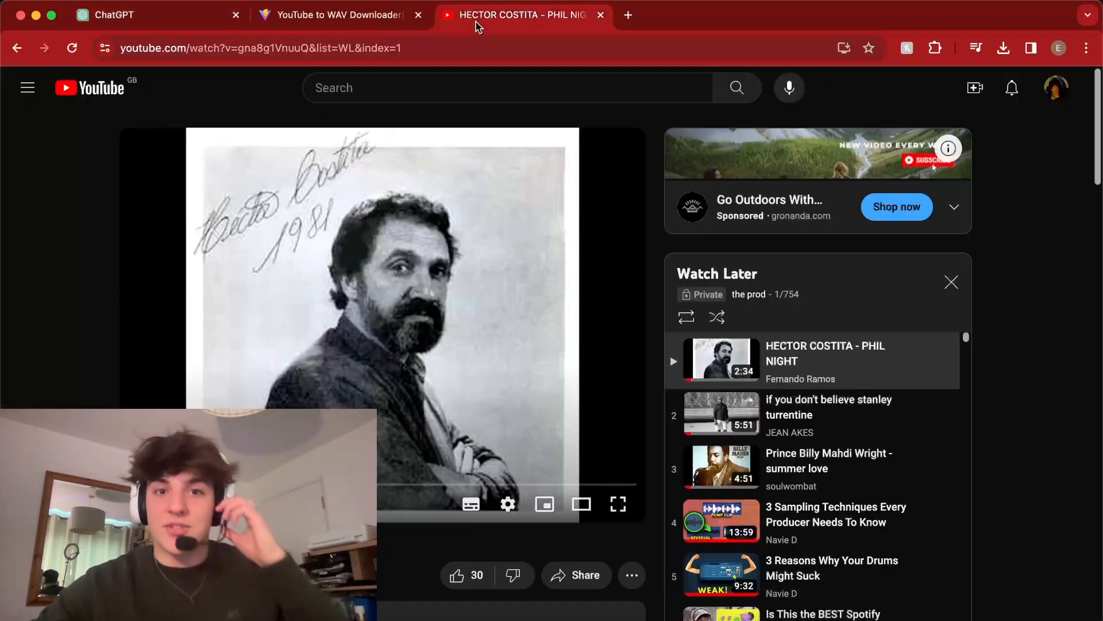
click(359, 381)
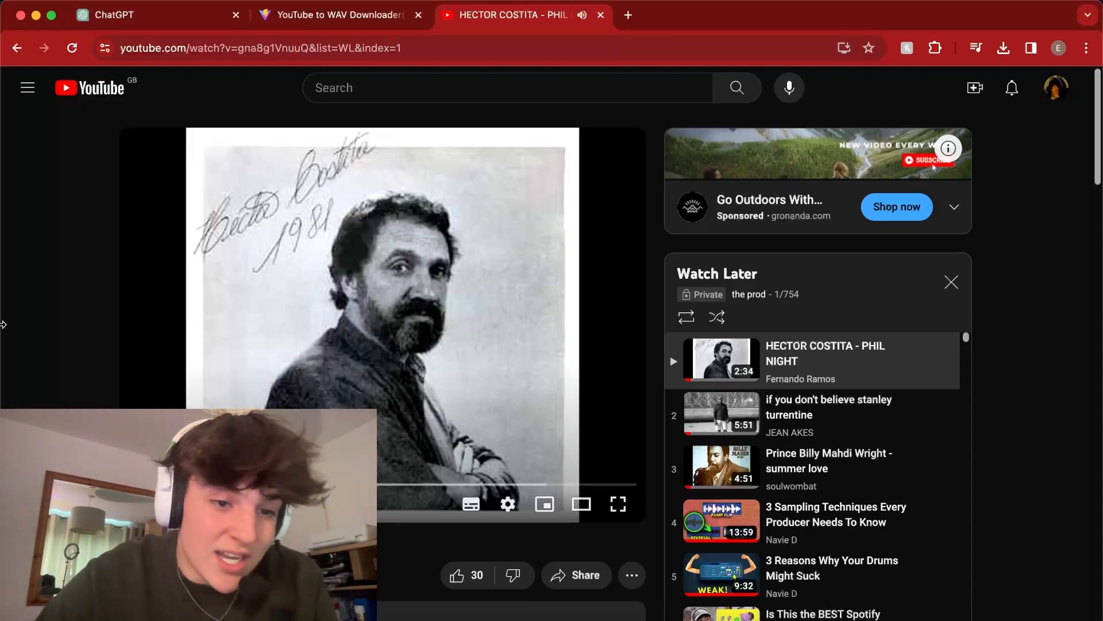
click(539, 291)
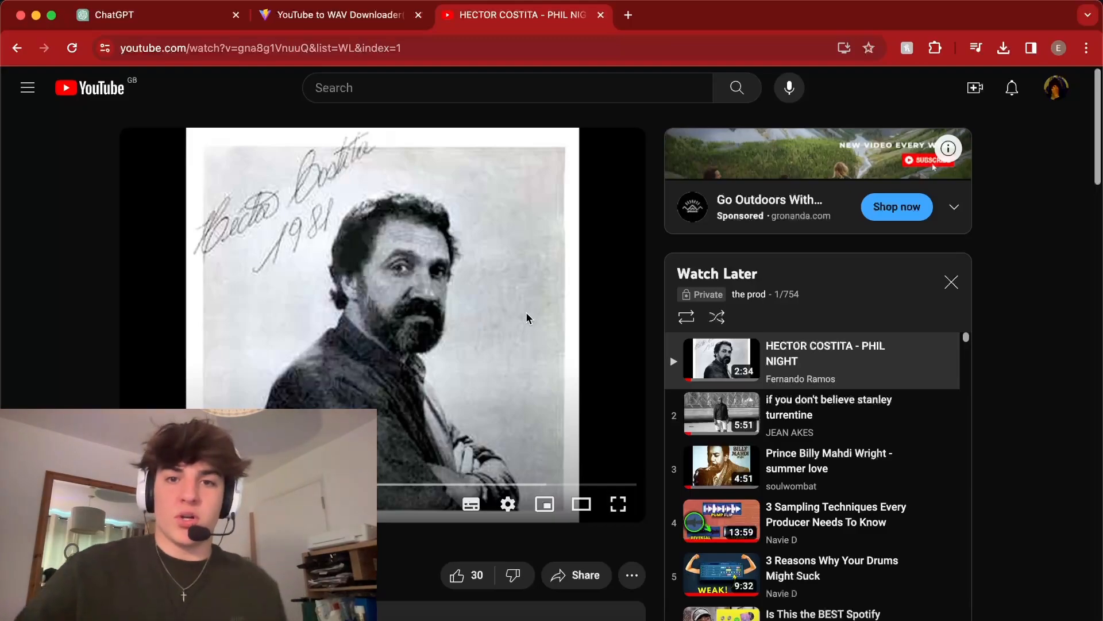
click(502, 296)
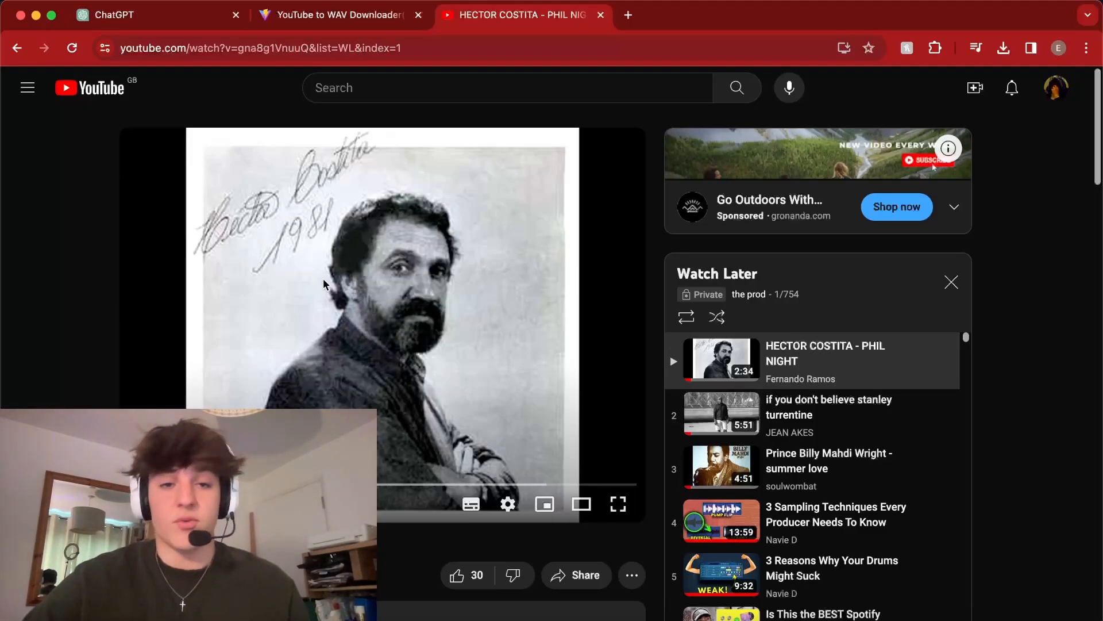
Step: Switch to Logic Pro, solo the HECTOR COSTITA - PHIL NIGHT, Audio 5 and Audio 4 tracks, and play the chopped sample
click(936, 618)
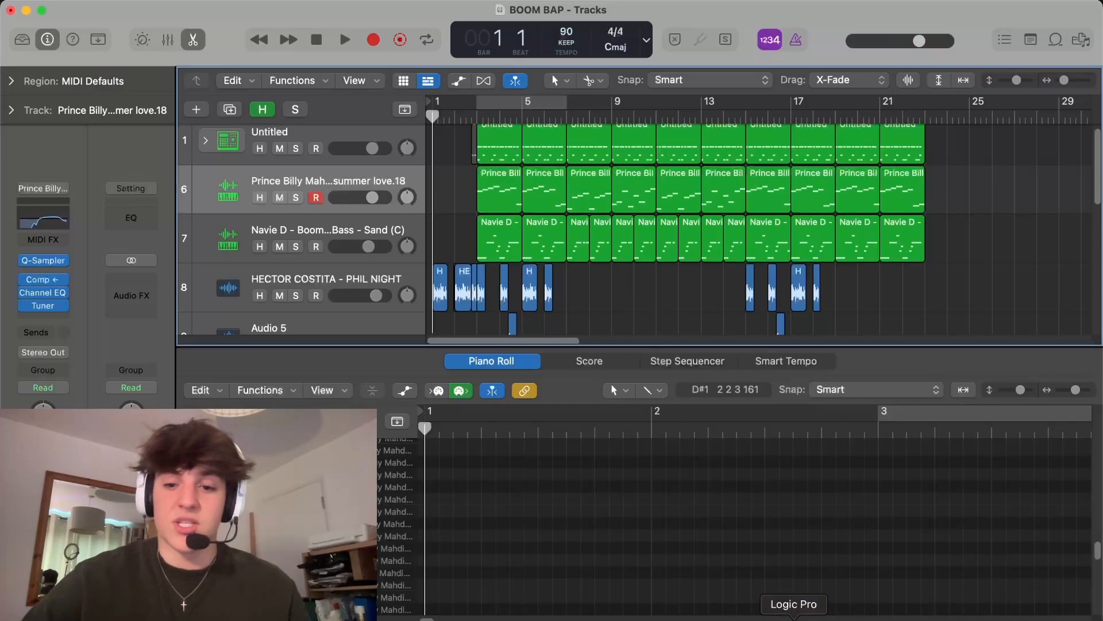
scroll(285, 209, down, 3)
click(295, 202)
click(295, 252)
key(space)
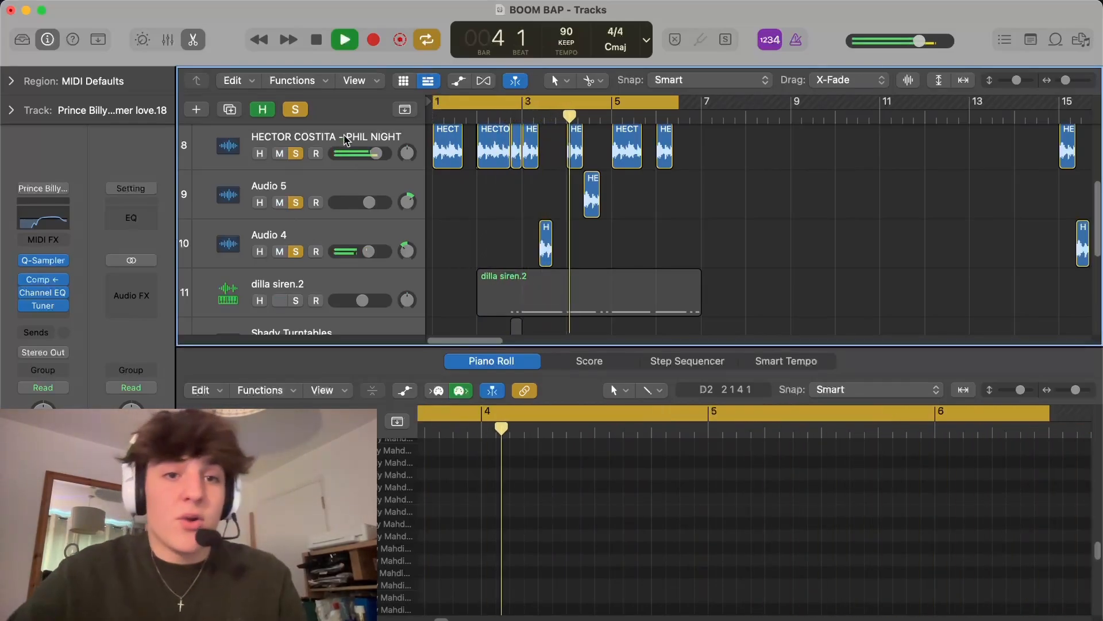
Step: Open the Channel EQ on the HECTOR COSTITA - PHIL NIGHT track and play the loop through it
click(322, 141)
key(space)
click(43, 195)
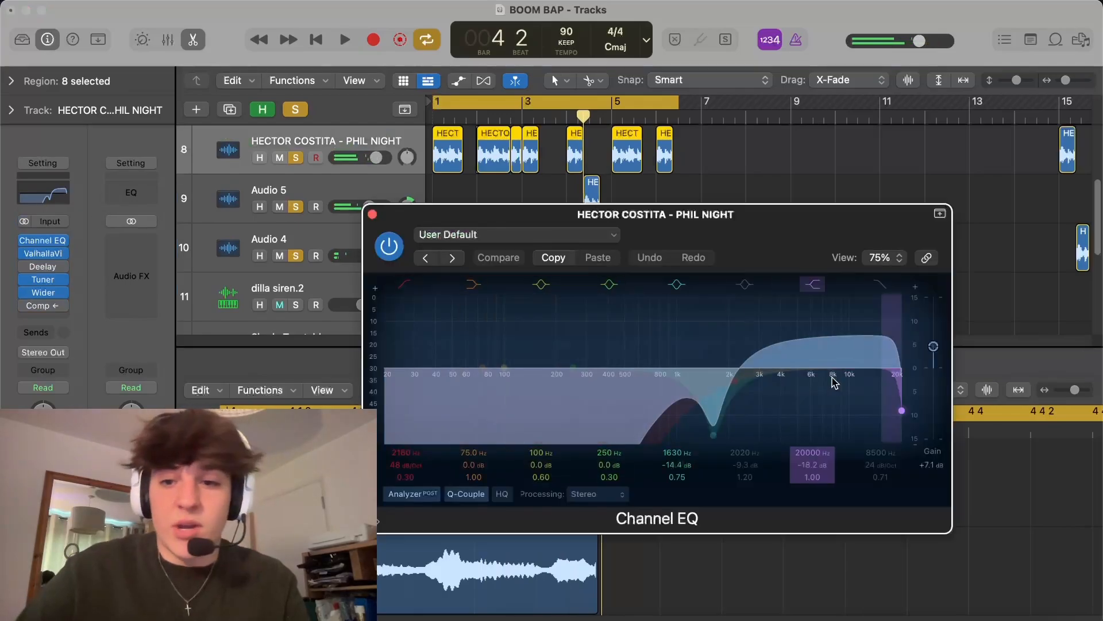
key(space)
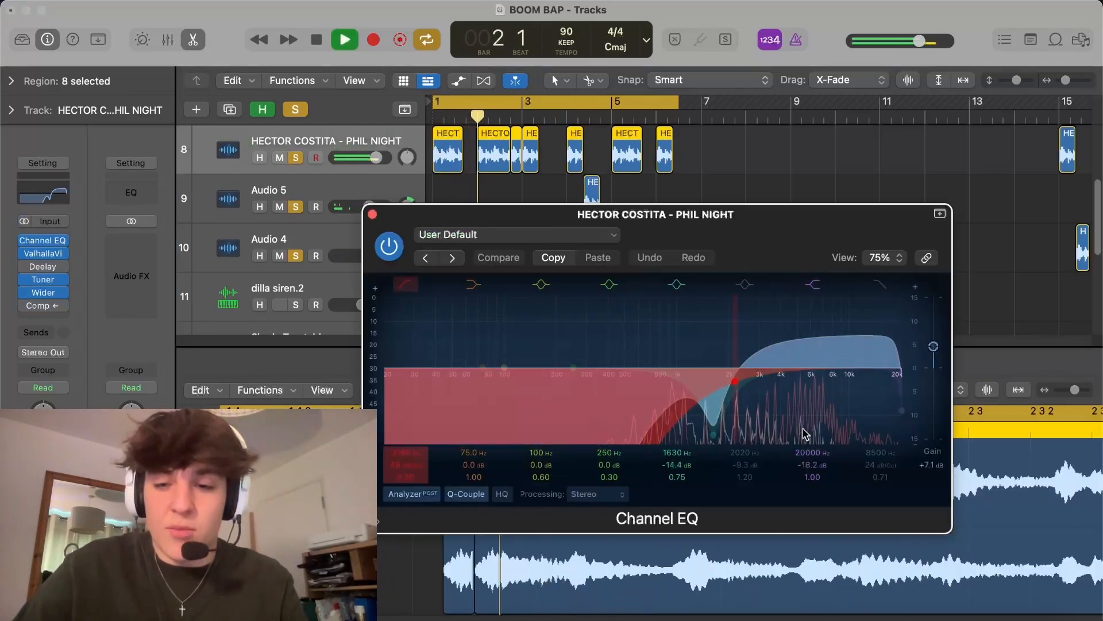
key(space)
Step: Compare the sample with Channel EQ bypassed and enabled, leave it enabled, close the plug-in and stop playback
click(389, 246)
key(space)
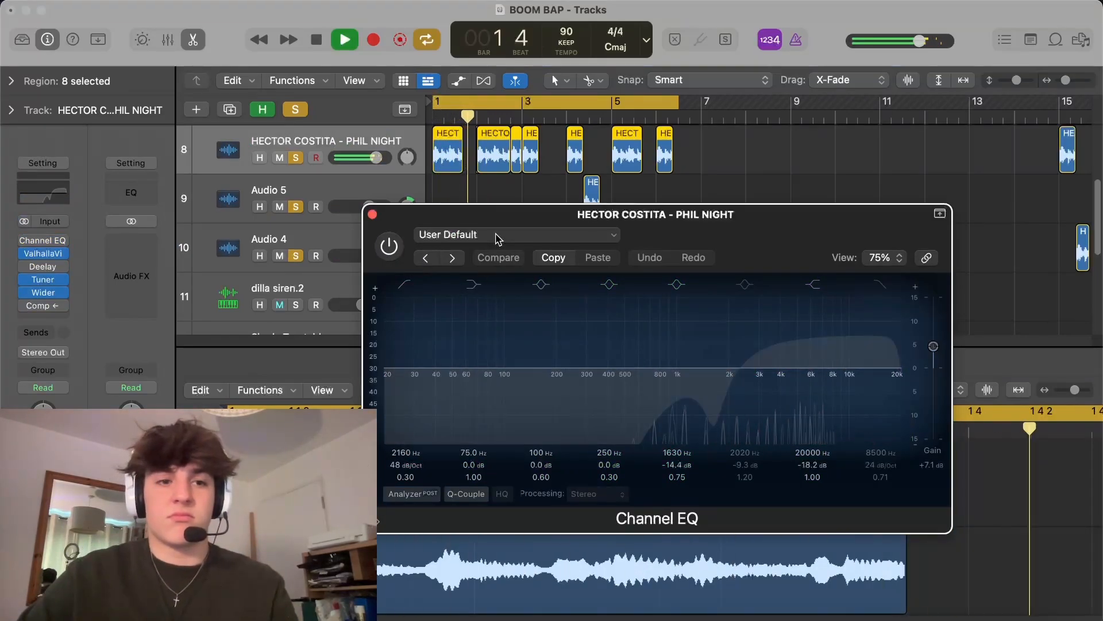
click(389, 247)
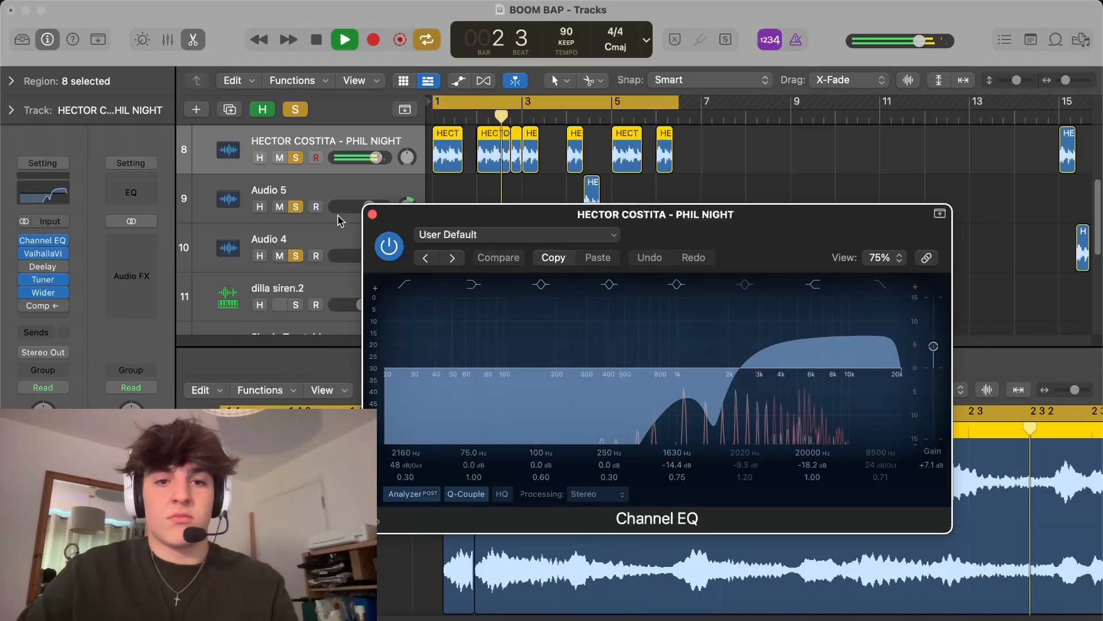
key(super+w)
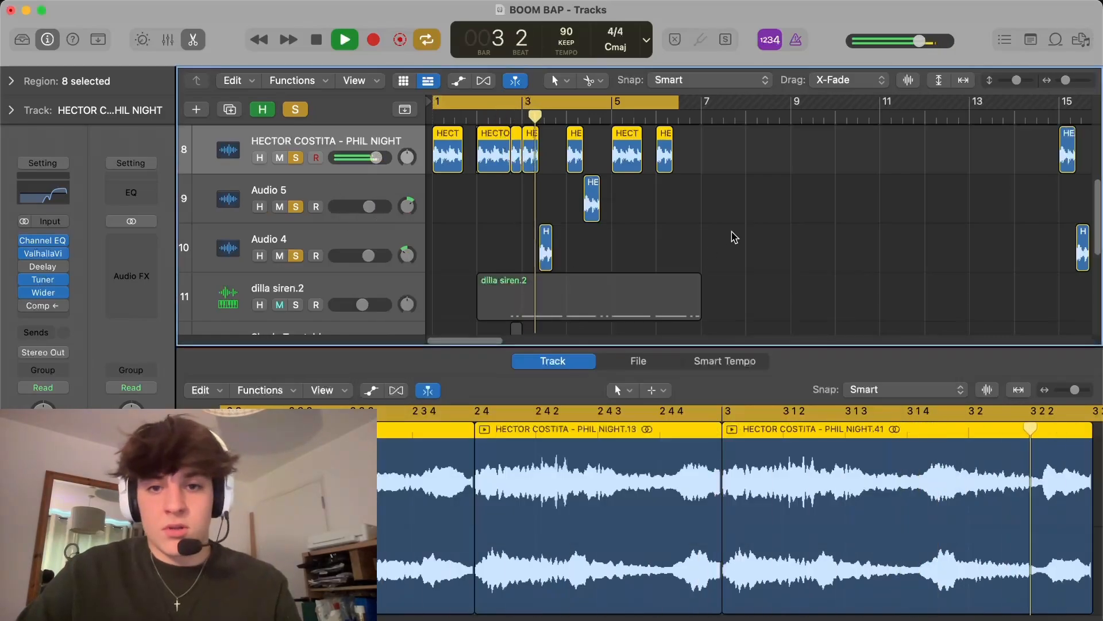
key(space)
click(614, 233)
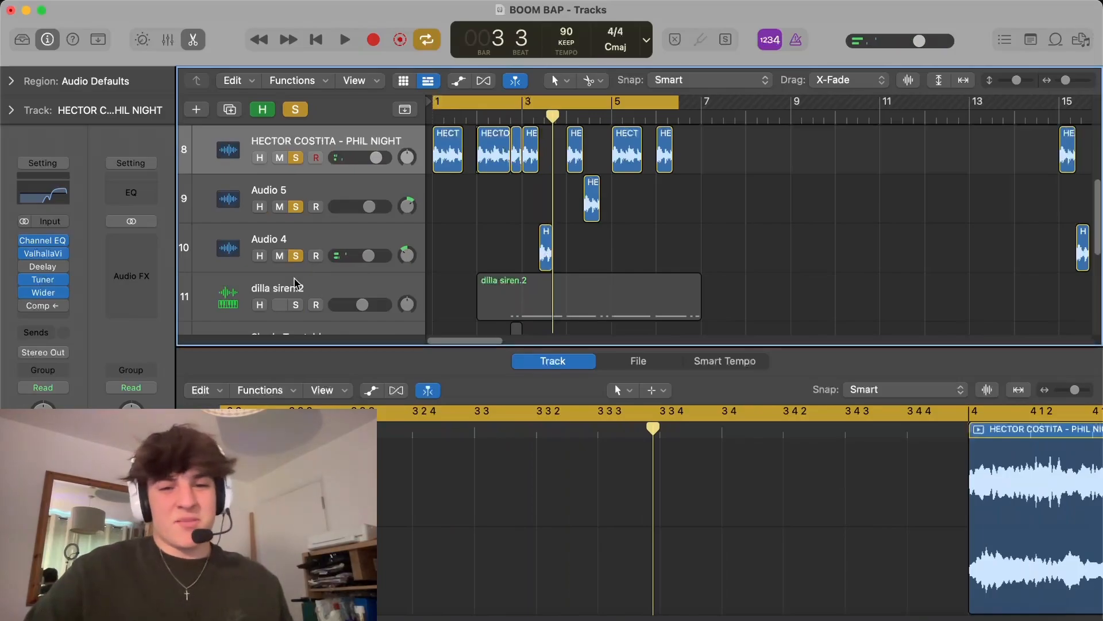
Step: Turn off solo on the HECTOR COSTITA - PHIL NIGHT, Audio 5 and Audio 4 tracks
click(296, 159)
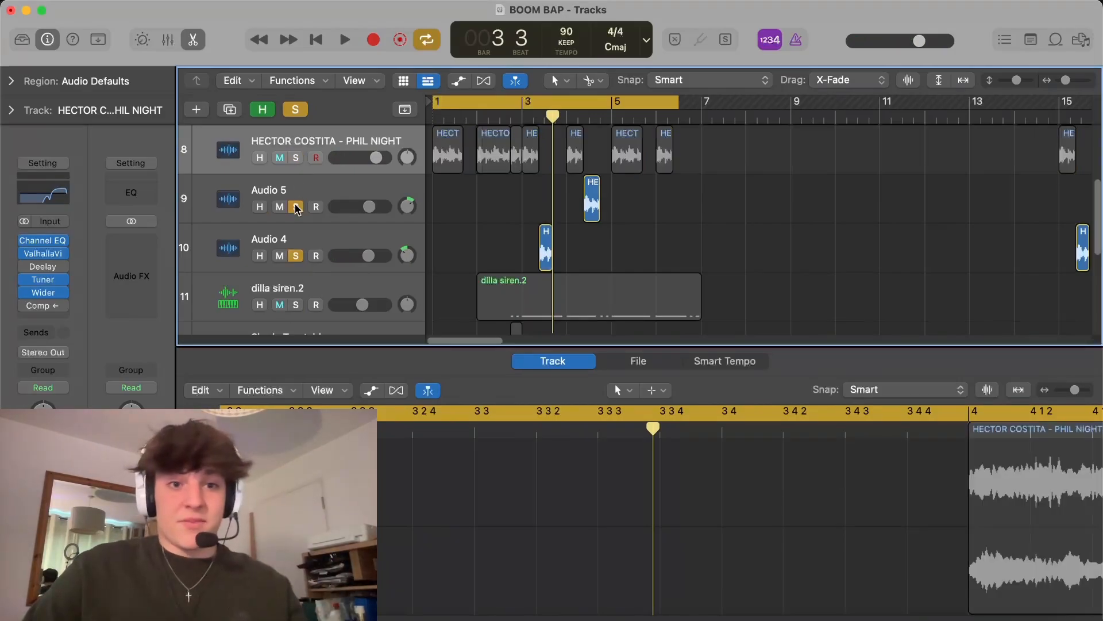
click(295, 207)
click(295, 255)
Step: Switch to Chrome and listen to Prince Billy Mahdi Wright - summer love and Akademski plesni orkester APO - Moonlight Serenade from Watch Later
key(super+Tab)
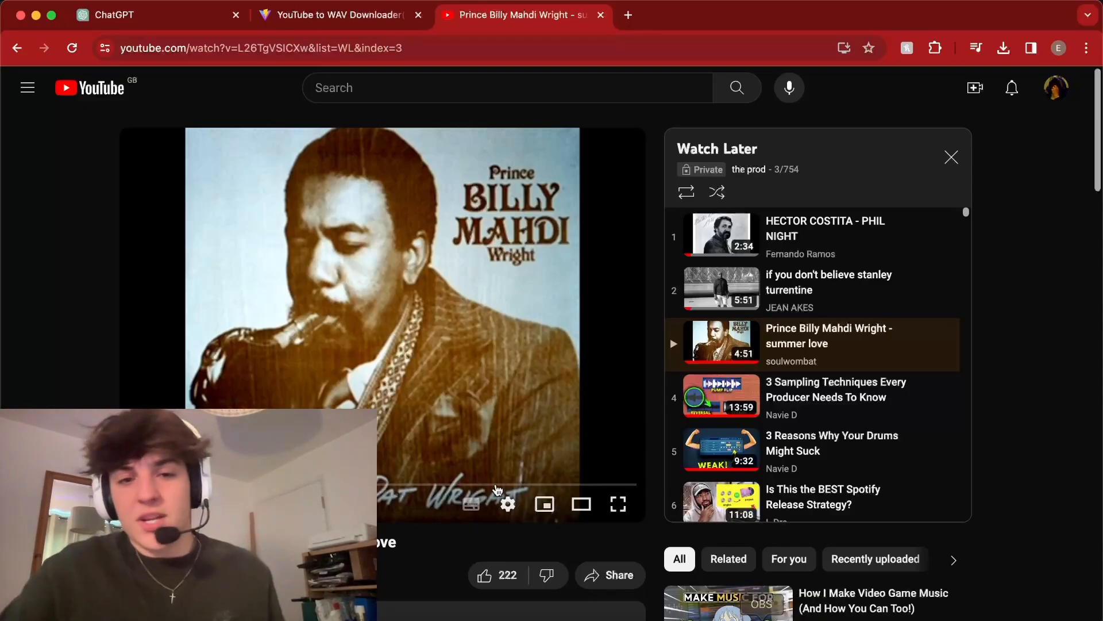
key(space)
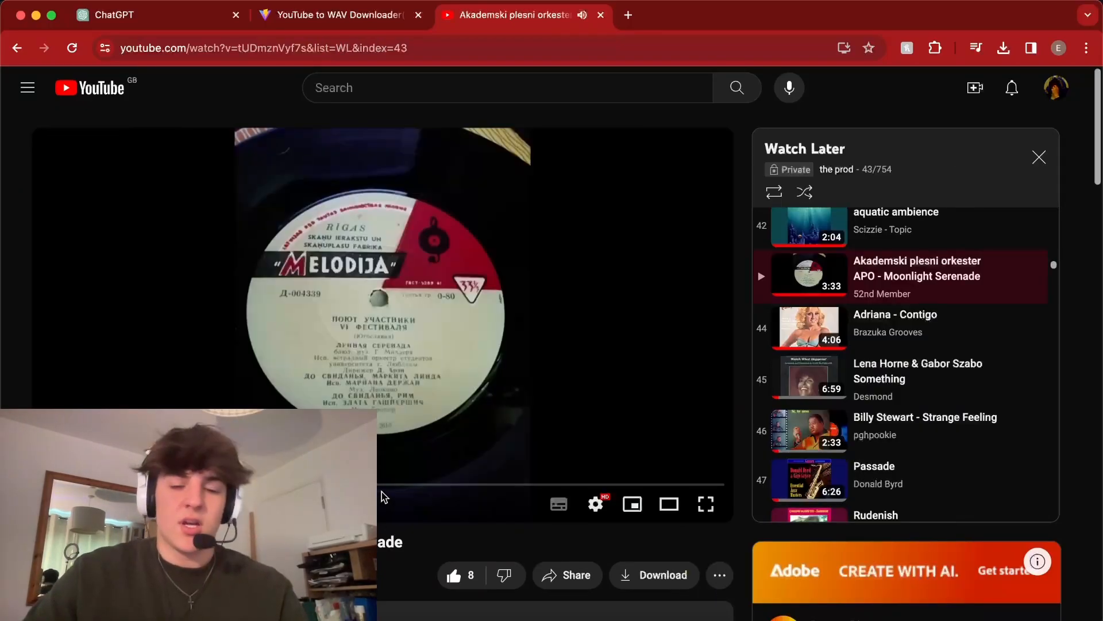
drag(368, 485, 352, 485)
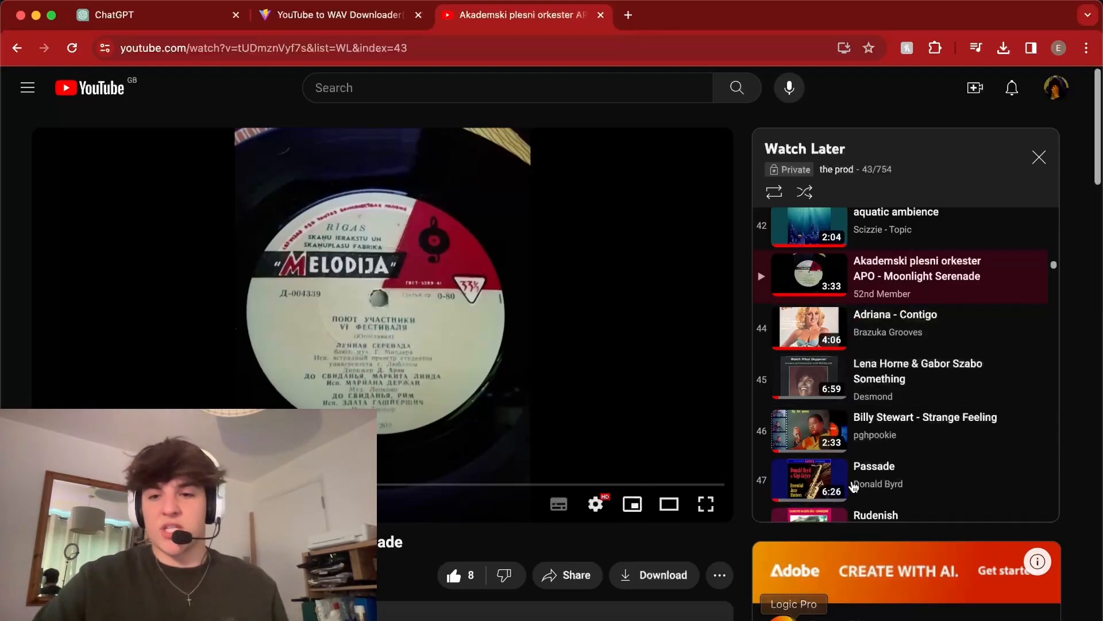
scroll(911, 394, up, 20)
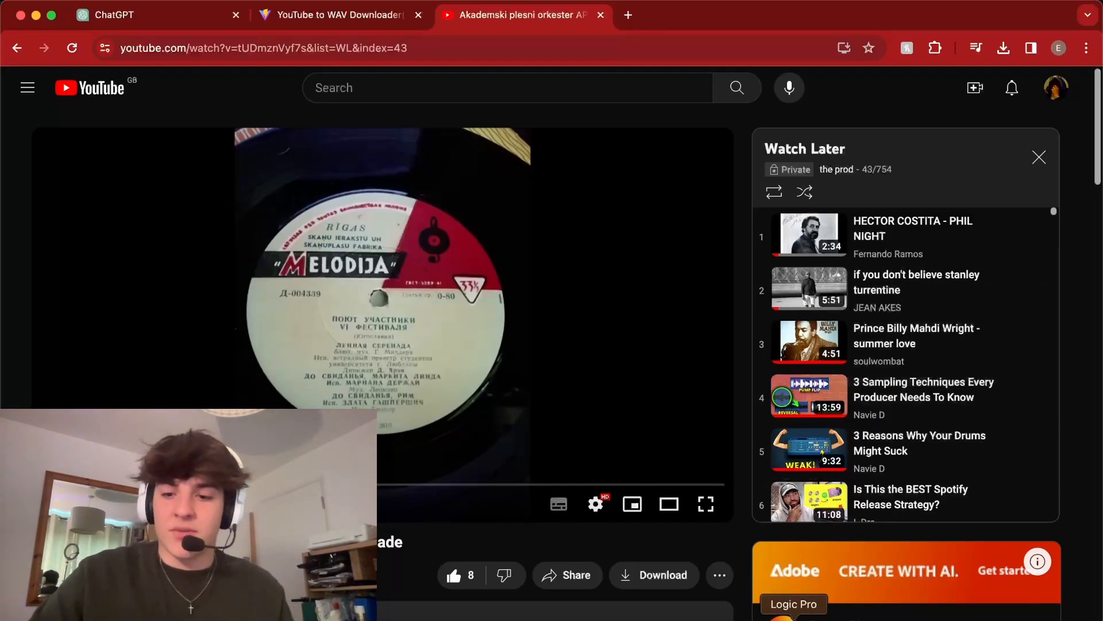
Step: Switch to Logic Pro, solo the Prince Billy Mahdi Wright summer love track, move the cycle range to start at bar 3, and play
click(786, 615)
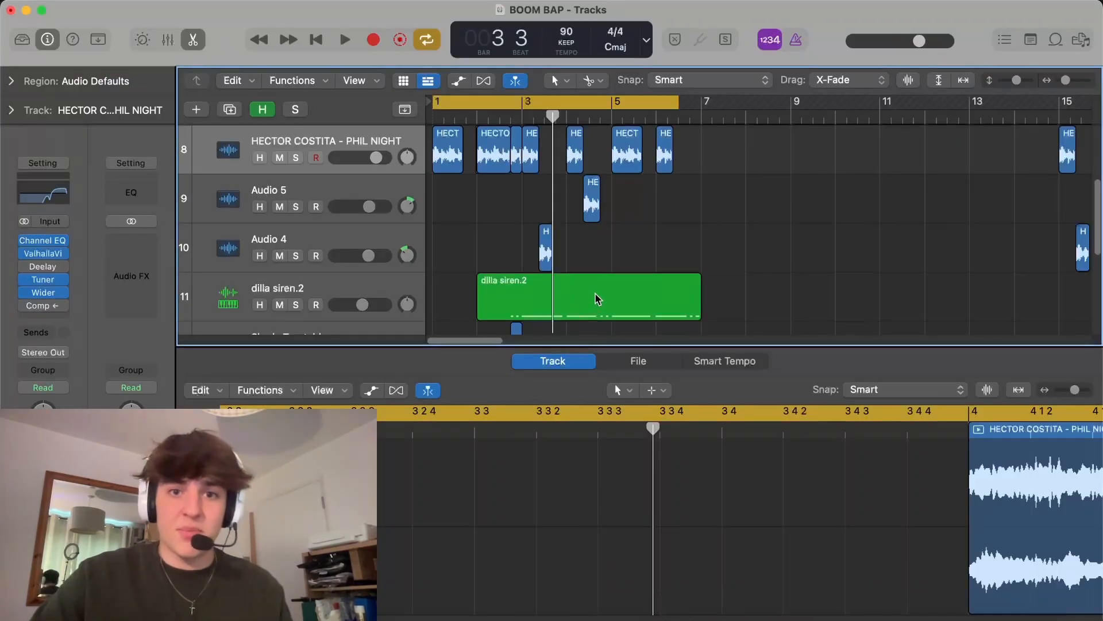
scroll(596, 300, up, 2)
scroll(596, 299, up, 3)
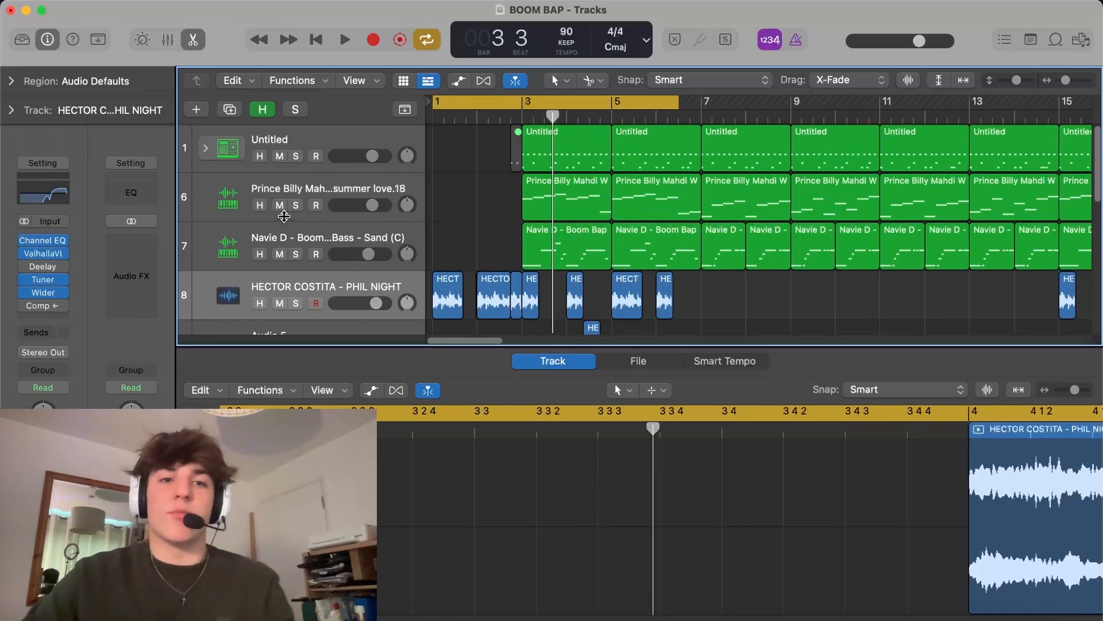
click(295, 205)
drag(547, 109, 636, 110)
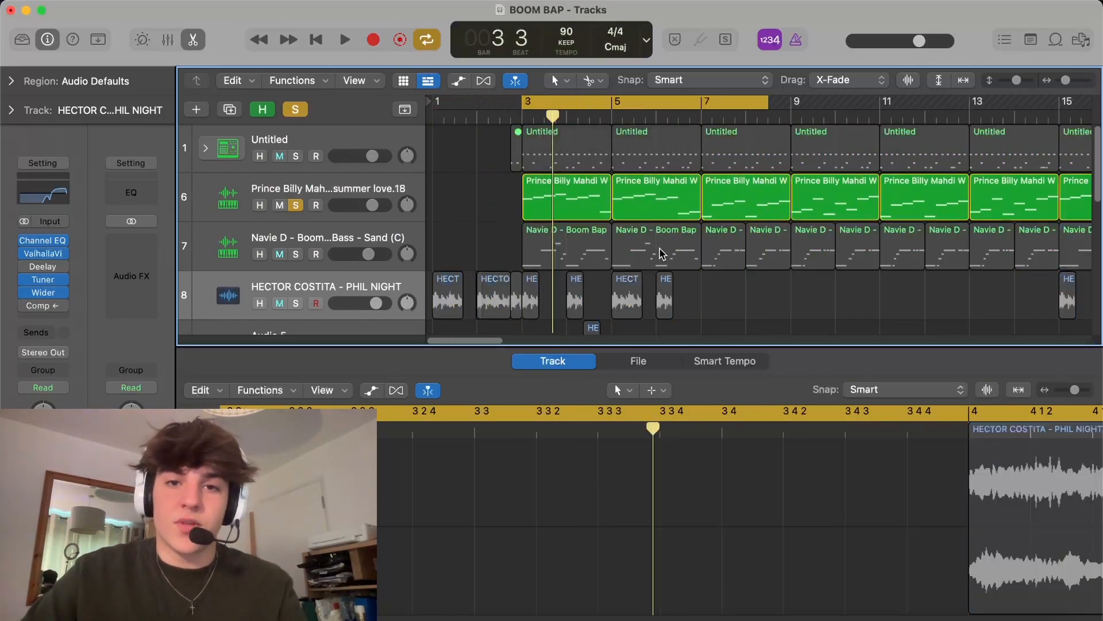
key(space)
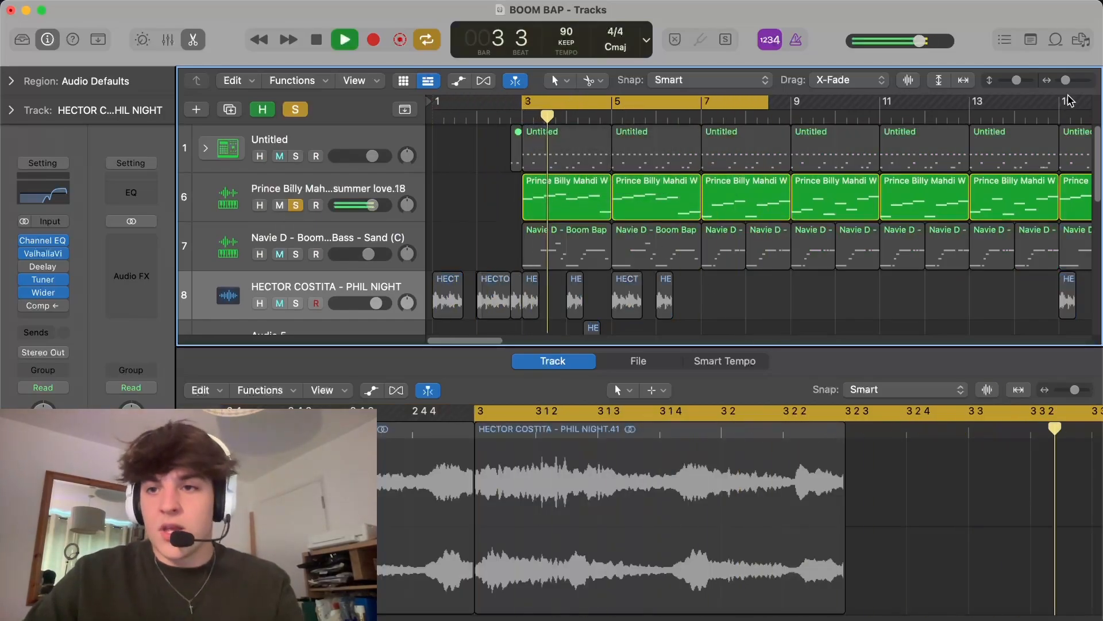
Step: Shorten the cycle range to bars 3–7 and stop playback
drag(1066, 81, 1068, 82)
scroll(483, 224, left, 2)
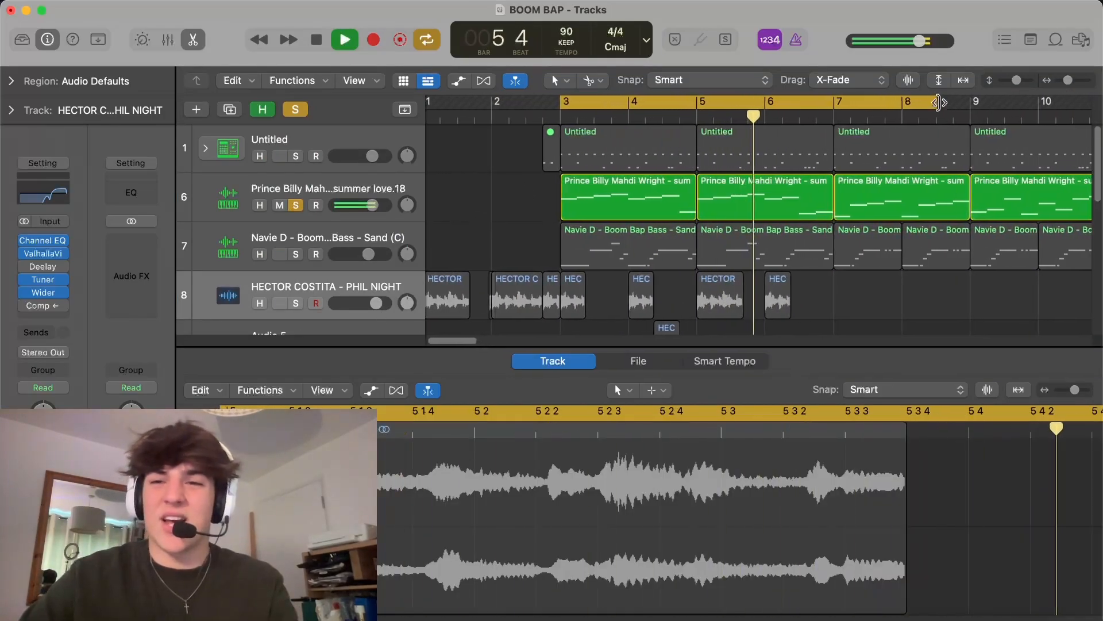
drag(922, 113, 826, 114)
key(space)
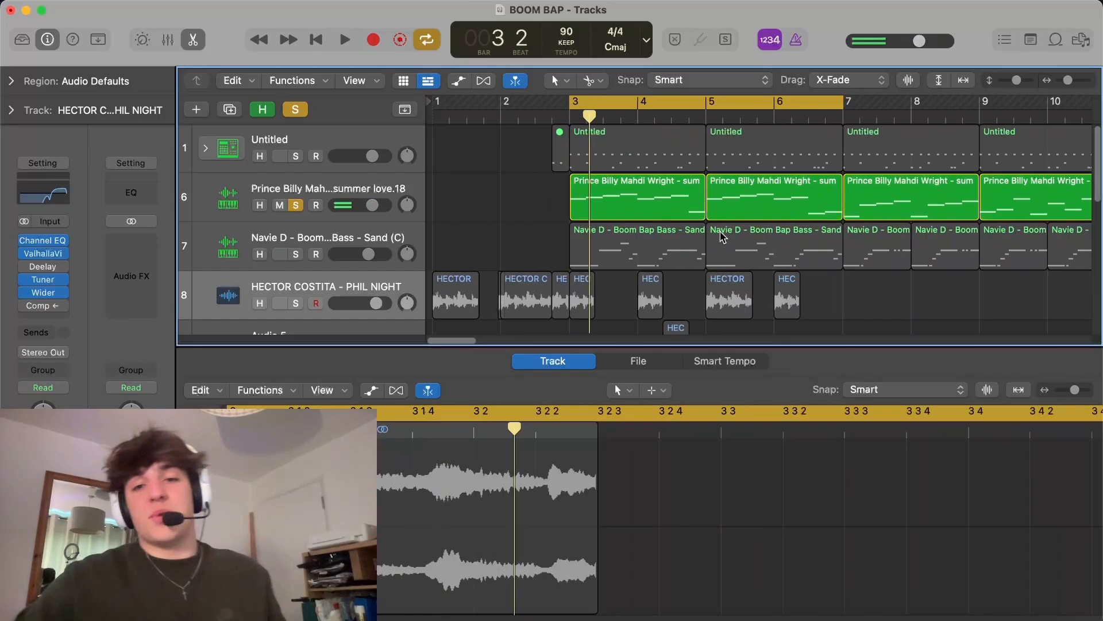
Step: Show the bar 3 summer love region's notes in the Piano Roll and audition its chops one by one
click(619, 213)
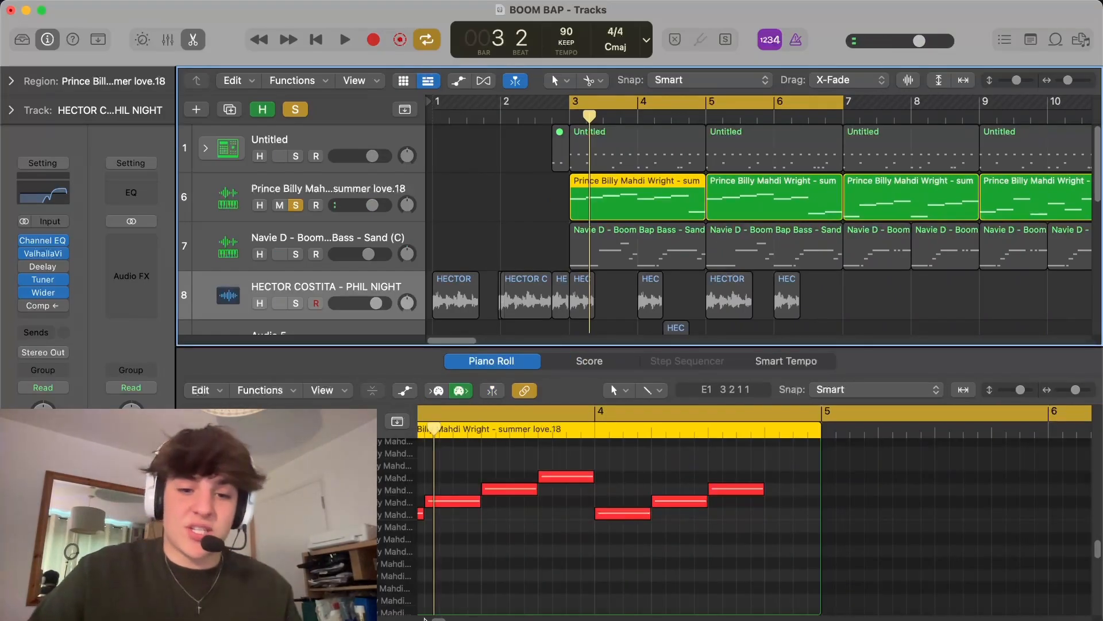
click(525, 513)
click(582, 501)
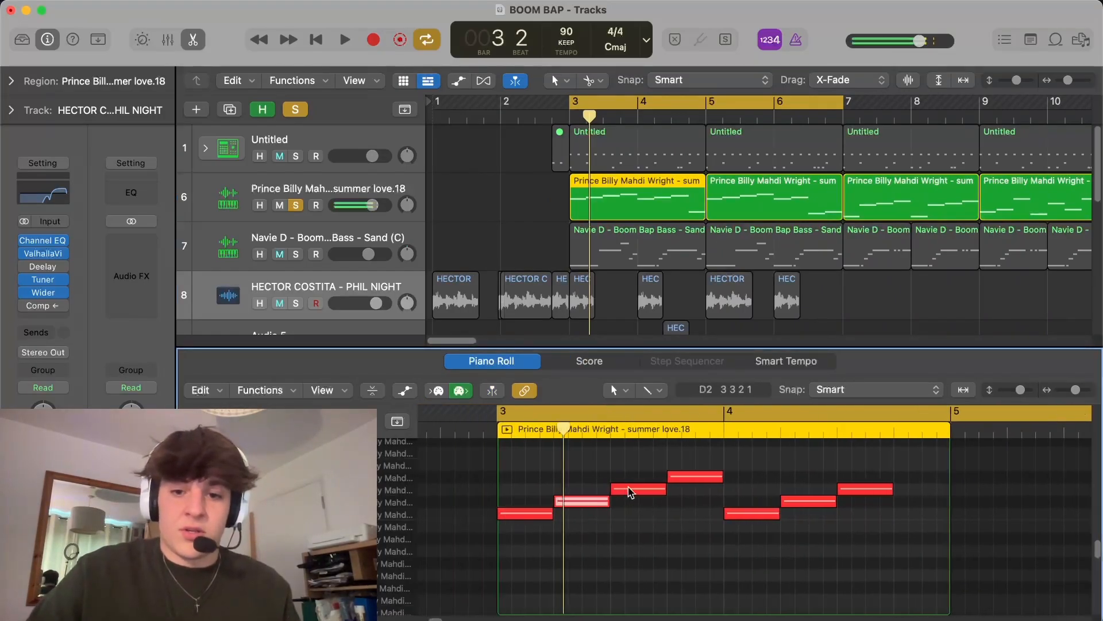
click(630, 490)
click(710, 477)
click(747, 513)
click(810, 502)
click(862, 489)
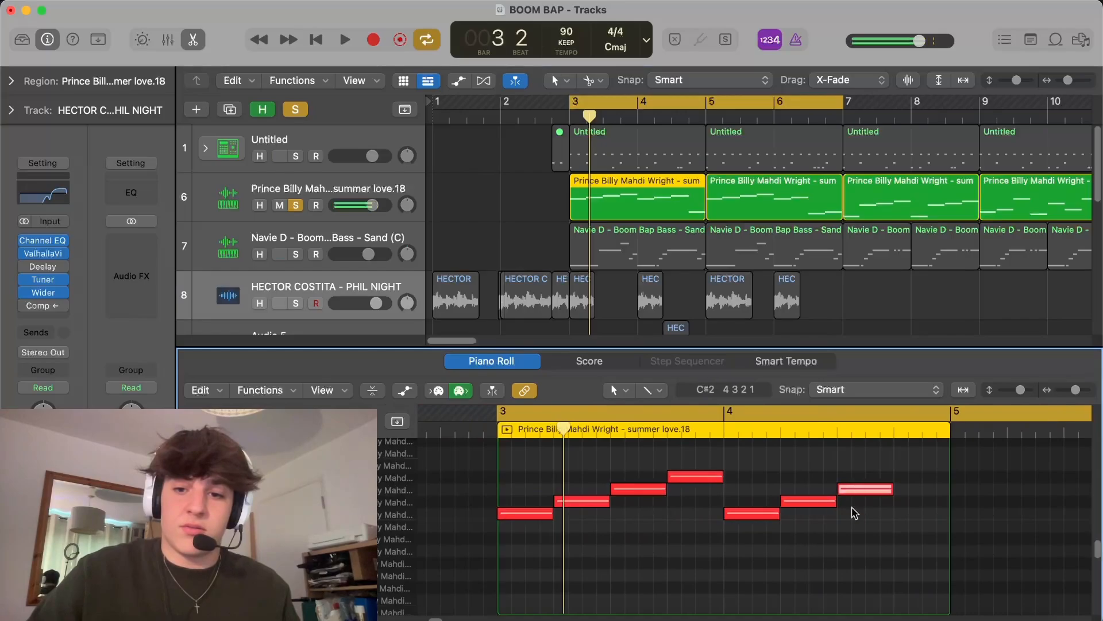
key(Right)
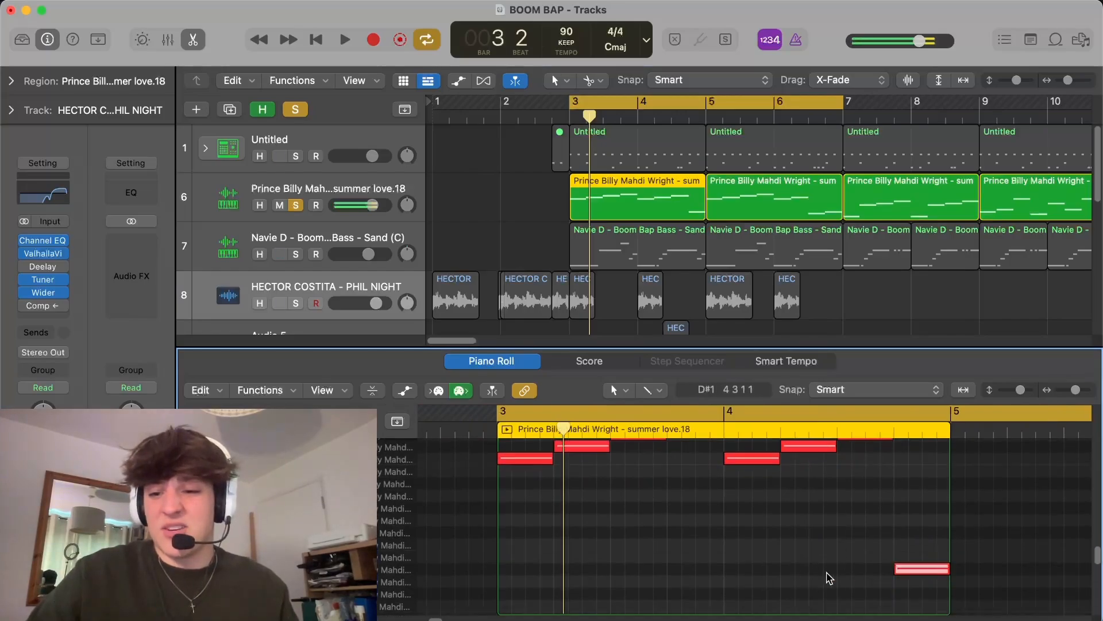
scroll(827, 536, up, 3)
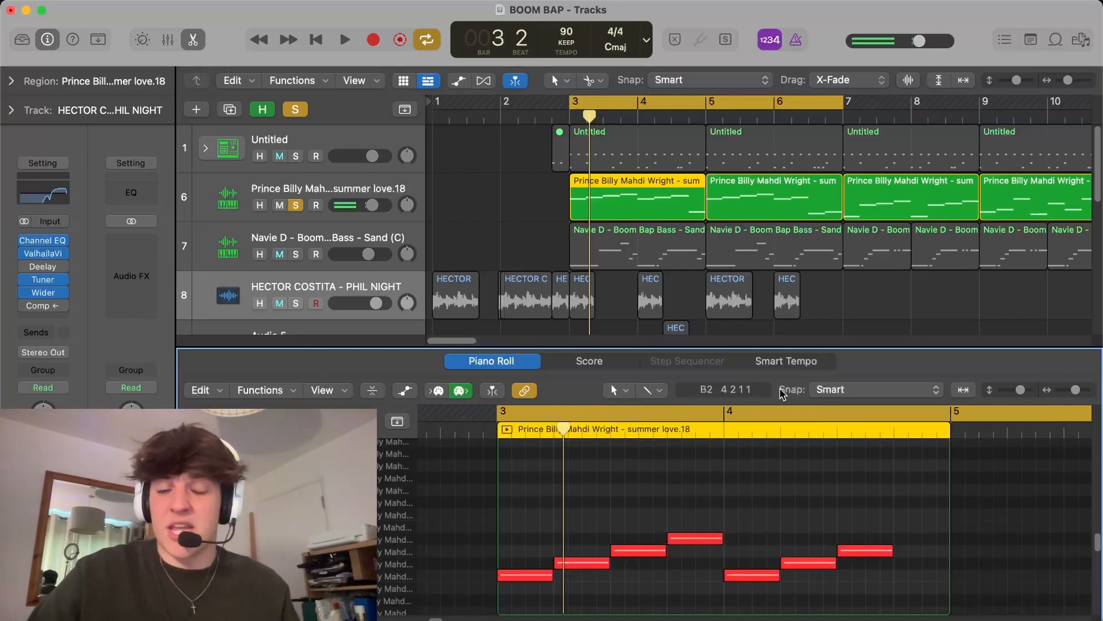
Step: Show the bar 5 summer love region's notes and audition the first of the two low chops ending bar 6
click(776, 198)
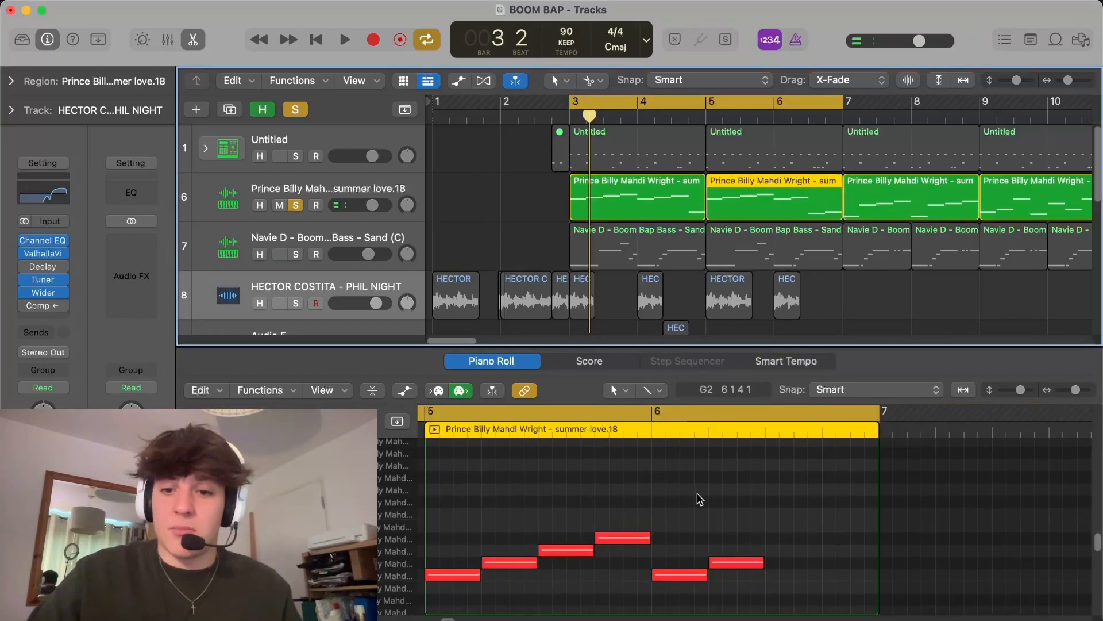
scroll(701, 500, down, 1)
scroll(701, 500, down, 3)
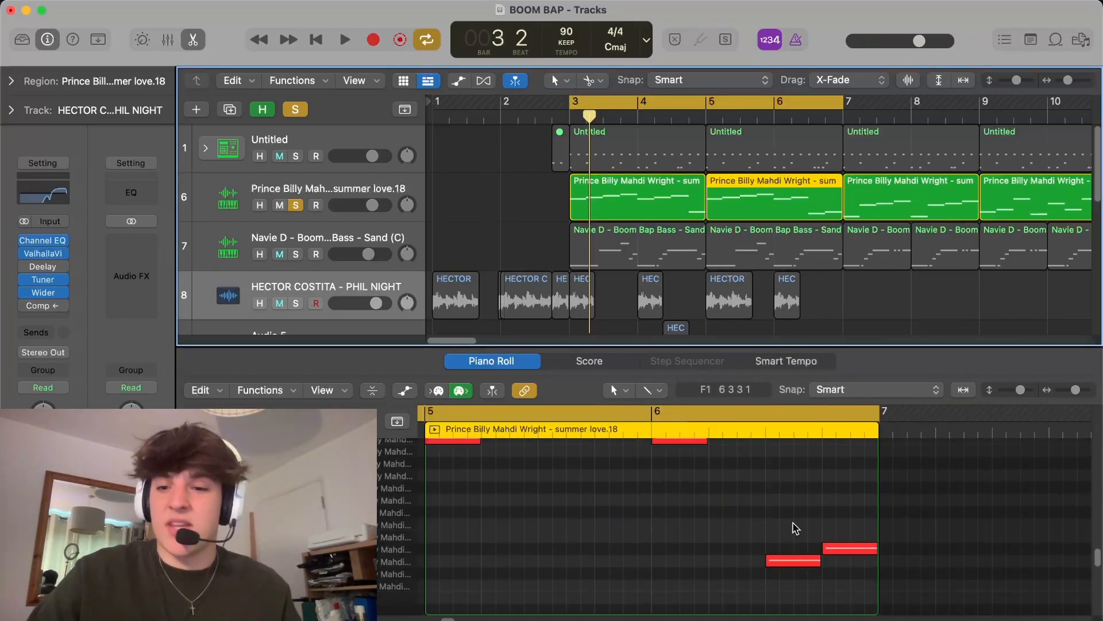
drag(783, 497, 813, 500)
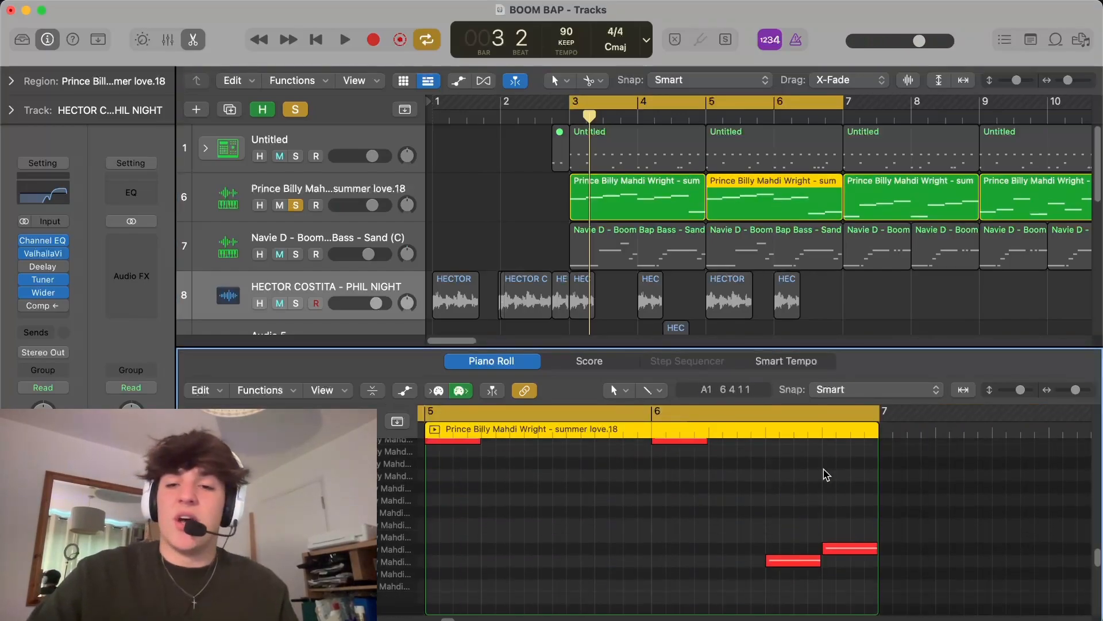
click(805, 562)
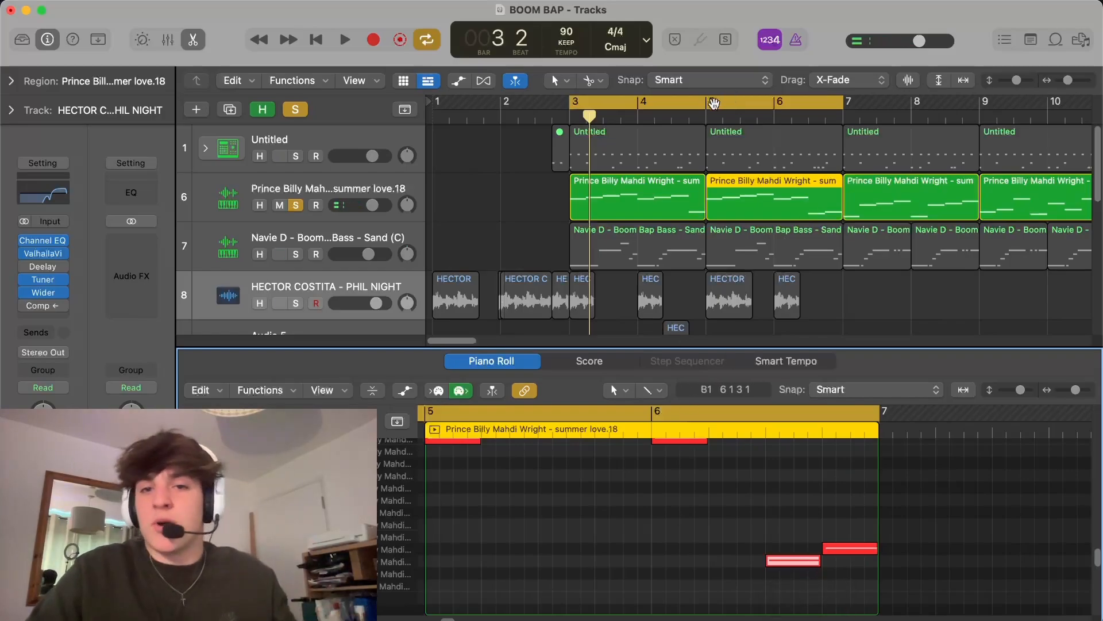
Step: Move the cycle range to bar 6, listen to the soloed summer love sample, turn cycling off and stop playback
drag(715, 103, 914, 101)
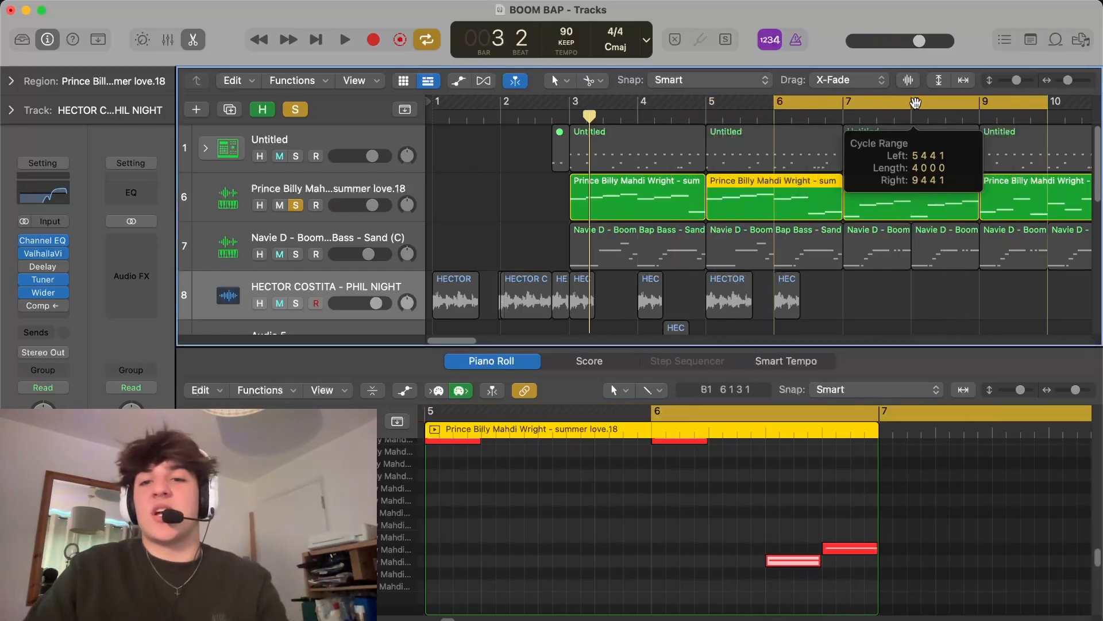
key(space)
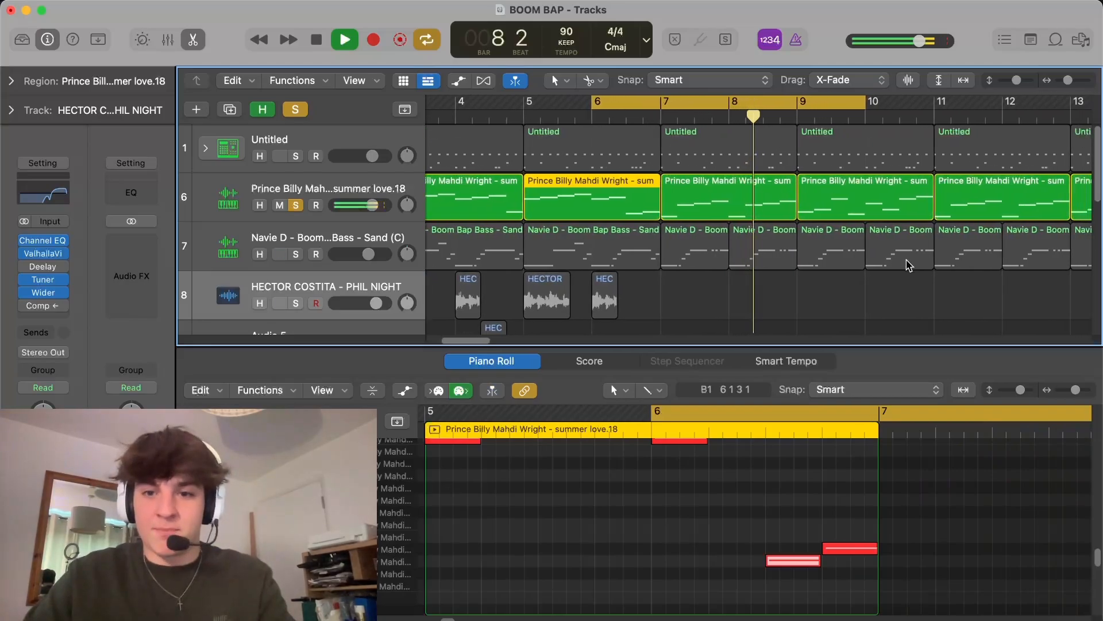
drag(835, 110, 845, 112)
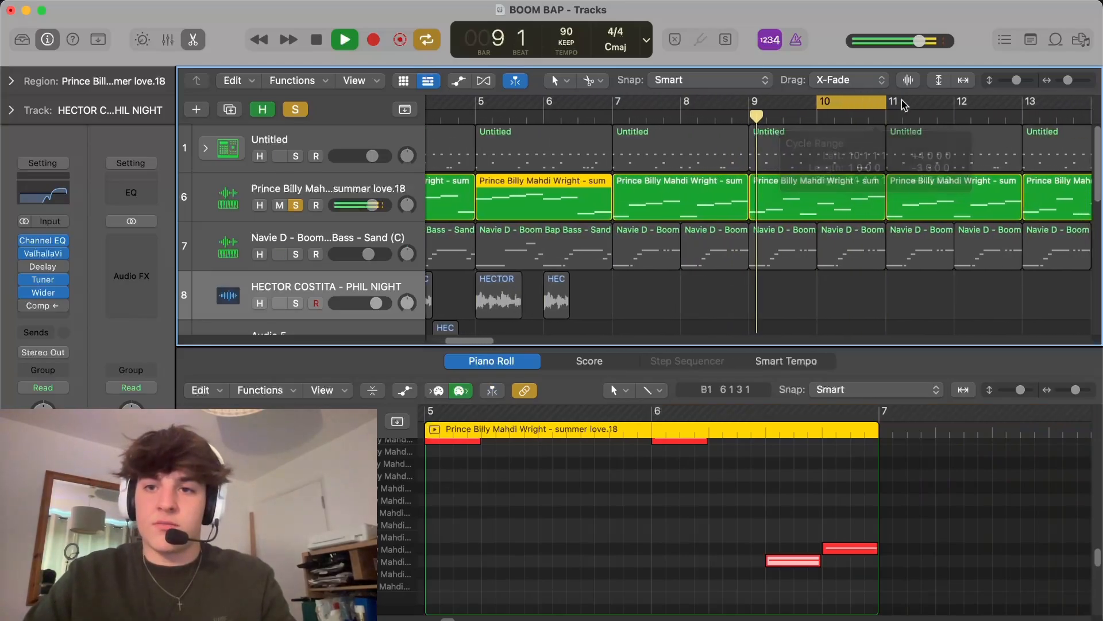
key(c)
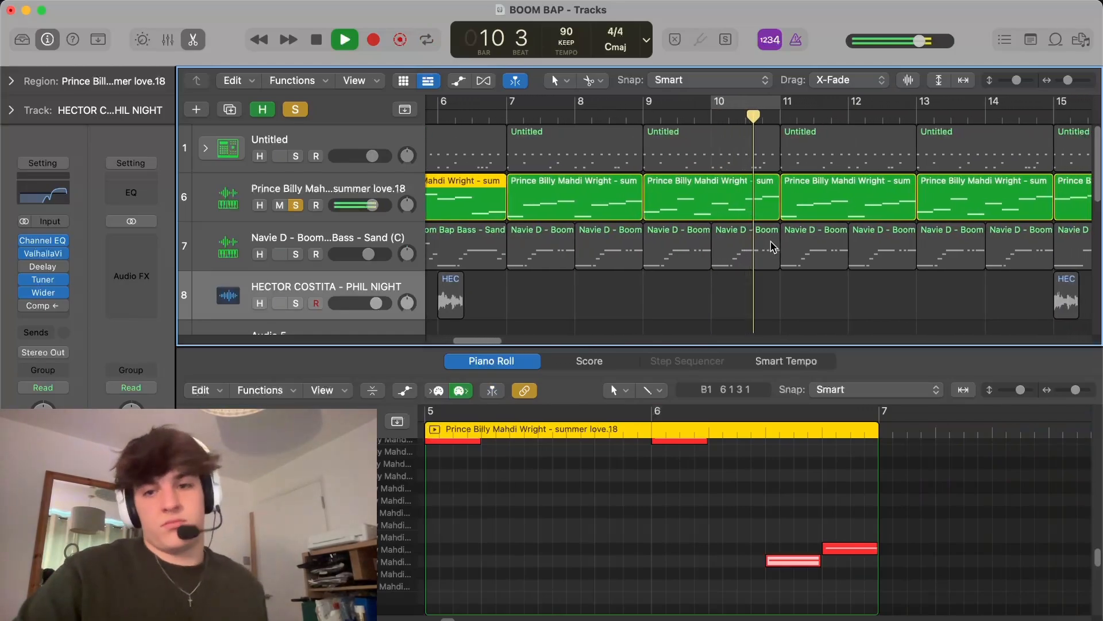
key(space)
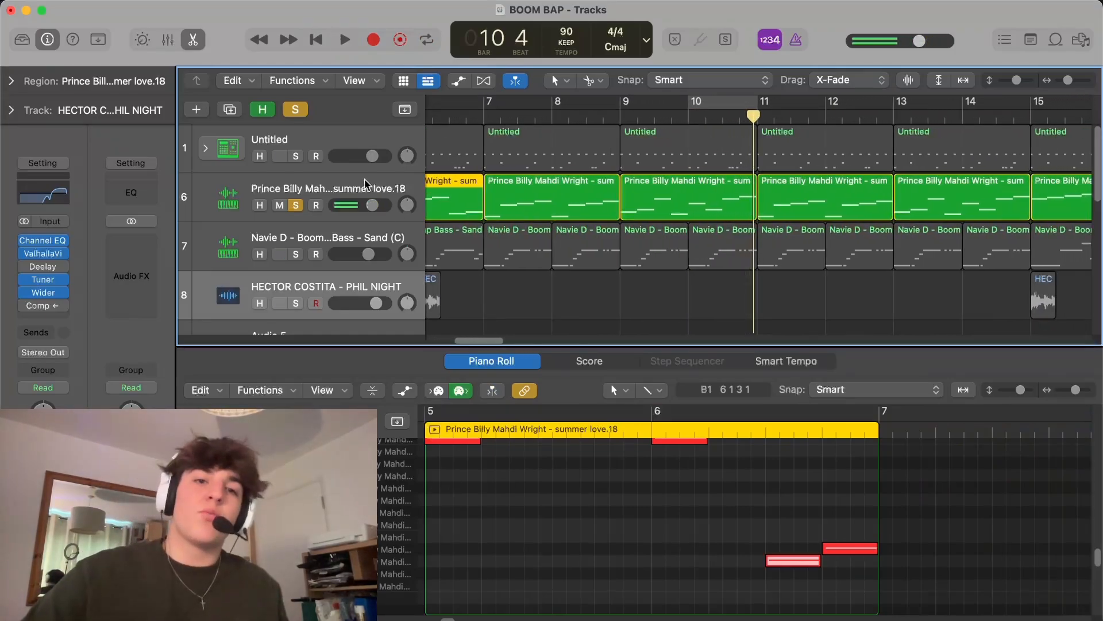
Step: Open the summer love track's Channel EQ and examine its curve while the sample loops over bars 7–9, then stop playback
click(345, 187)
click(58, 217)
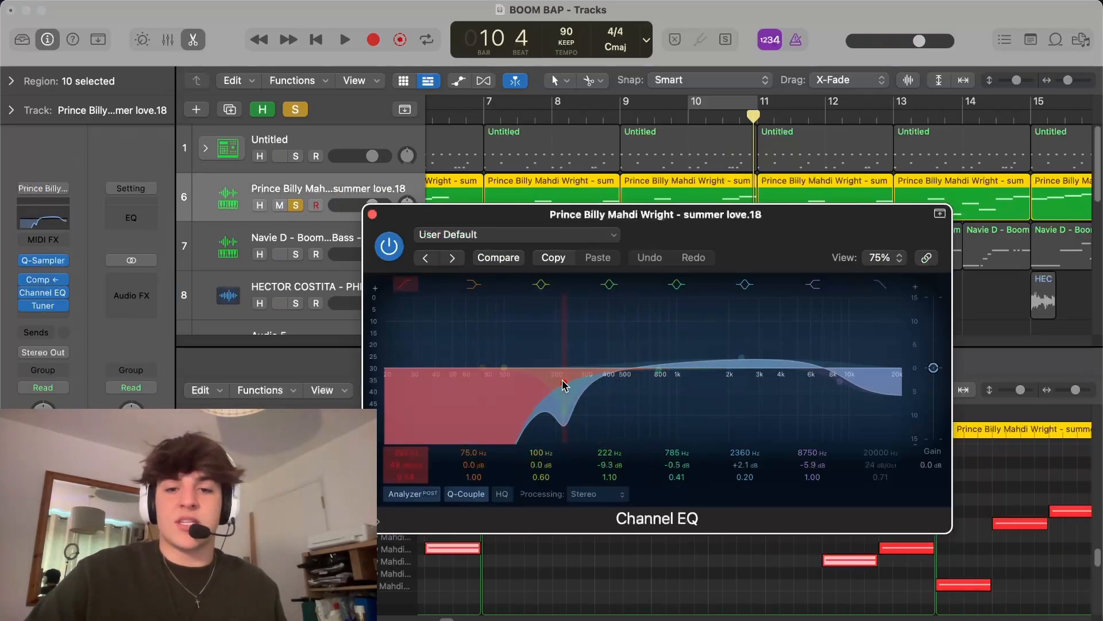
key(c)
key(space)
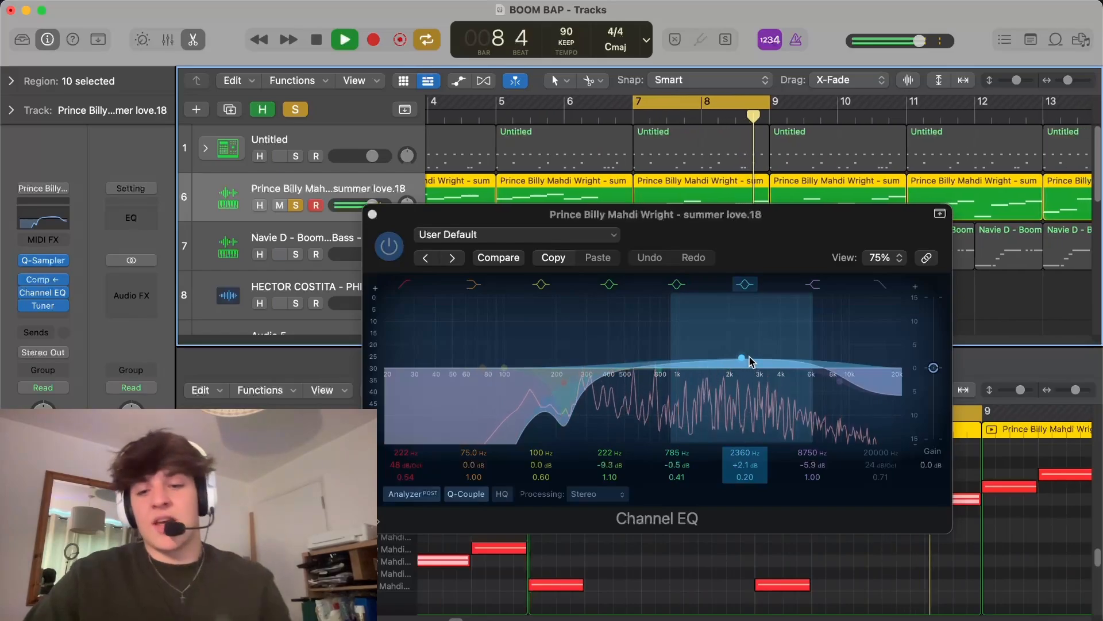
key(space)
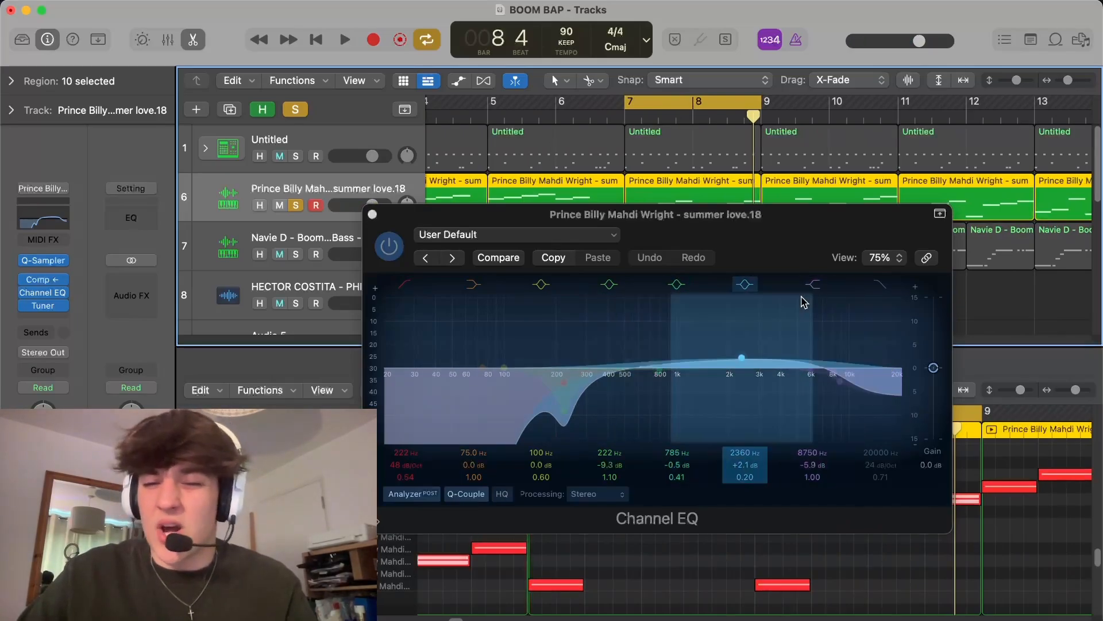
Step: Try a 286 Hz low cut in the summer love Channel EQ, listen to it and compare with the saved settings
click(563, 383)
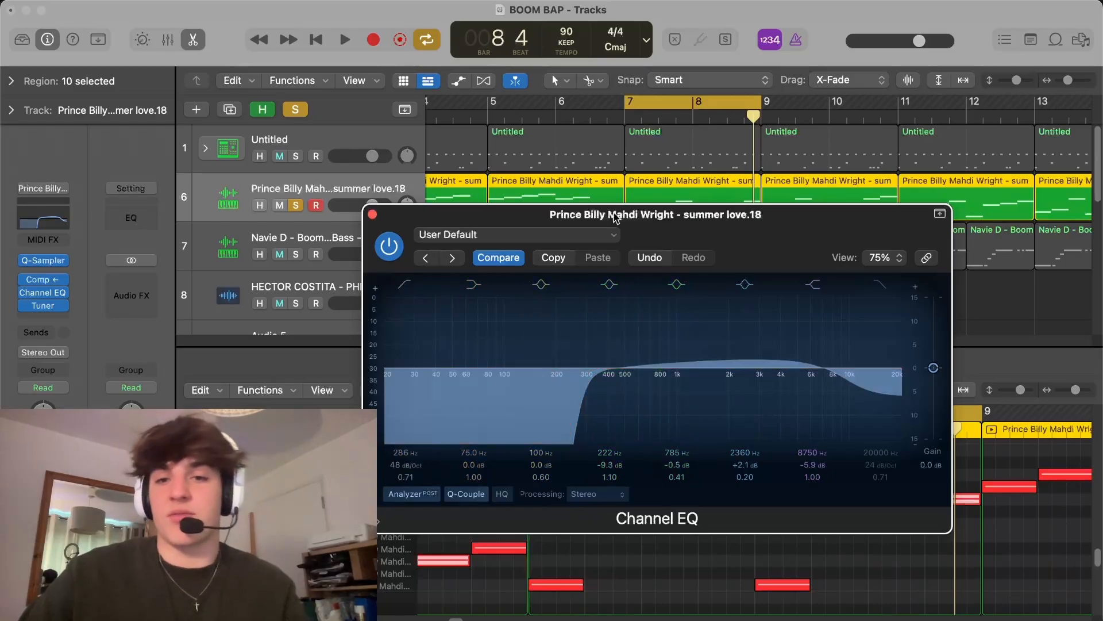
key(space)
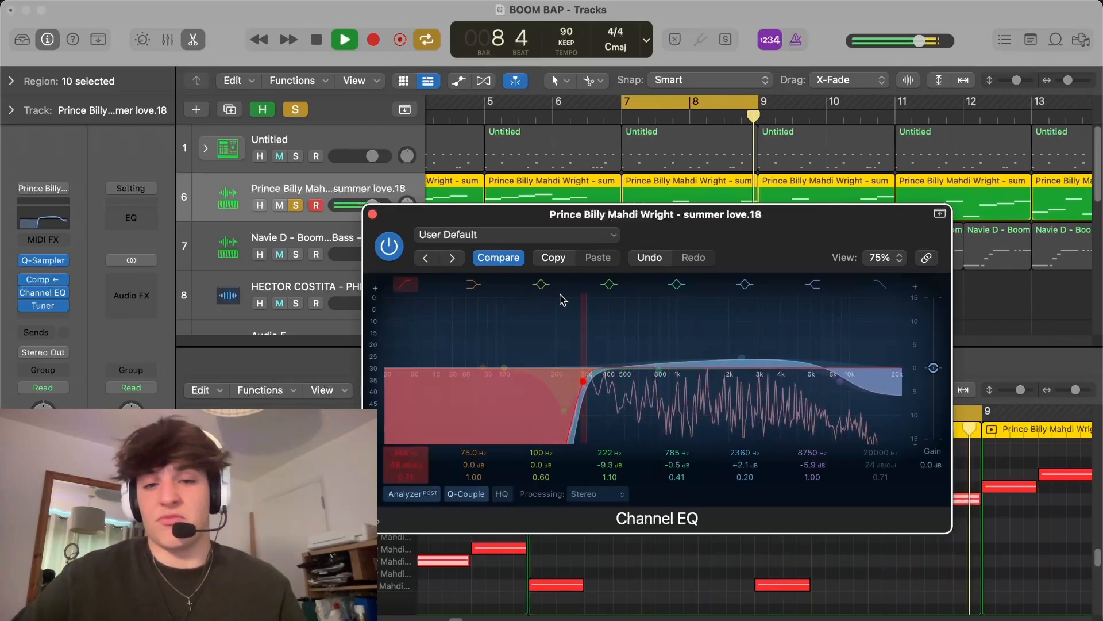
click(498, 258)
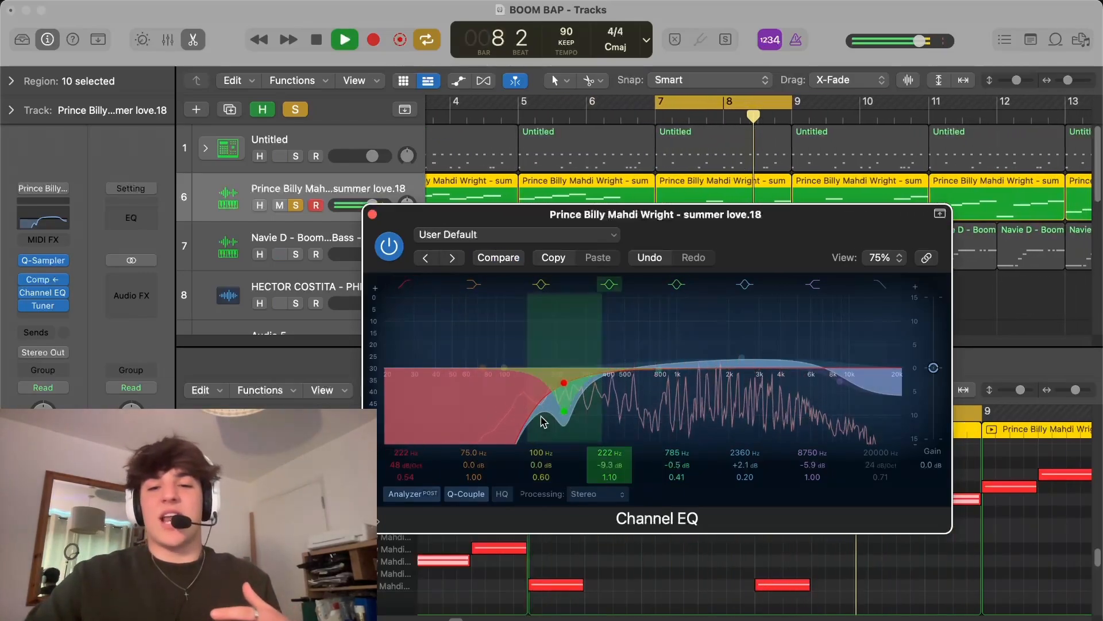
Step: Set the Channel EQ's 222 Hz band to 228 Hz and -7.5 dB, close the plug-in and stop playback
drag(556, 408, 566, 403)
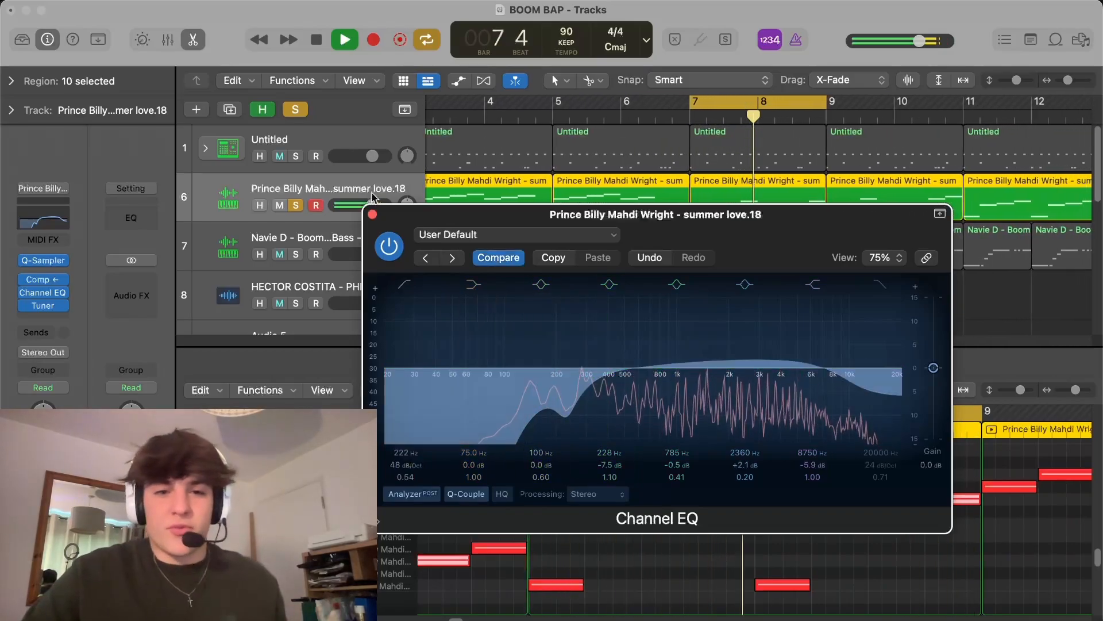
key(super+w)
key(space)
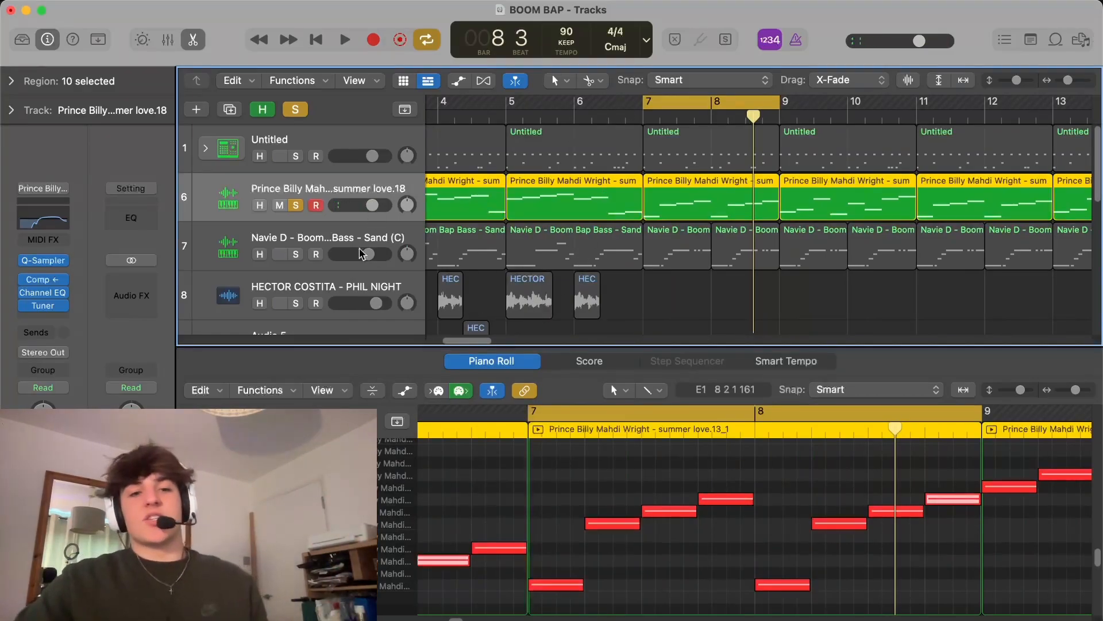
Step: Solo only the Navie D Boom Bap Bass - Sand (C) track, select it and listen to the bass line over bars 7–9
click(296, 254)
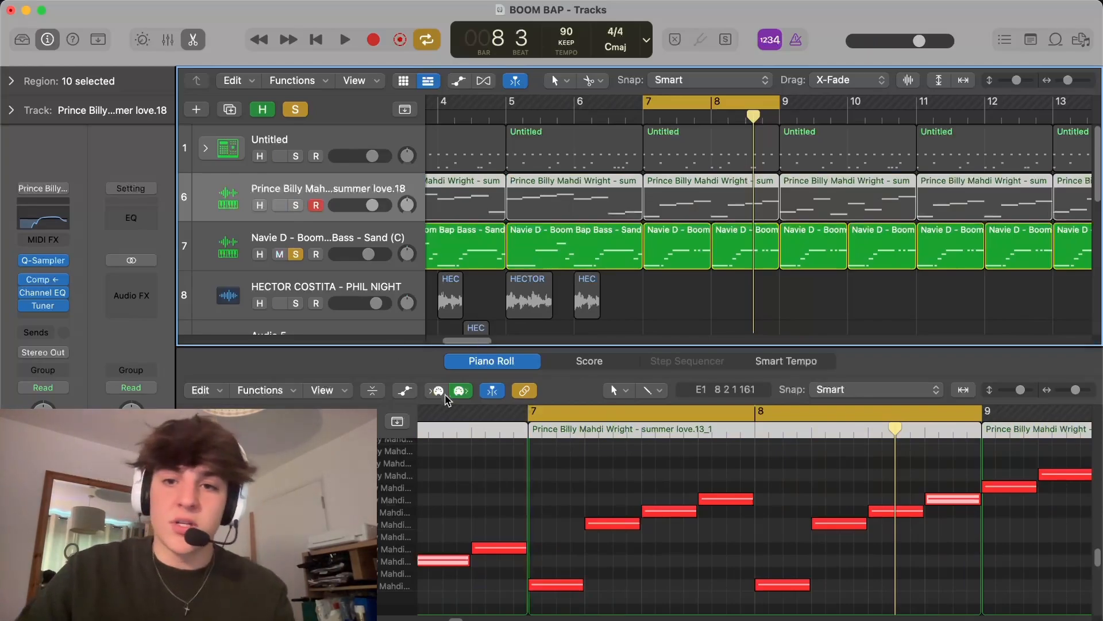
scroll(484, 344, left, 2)
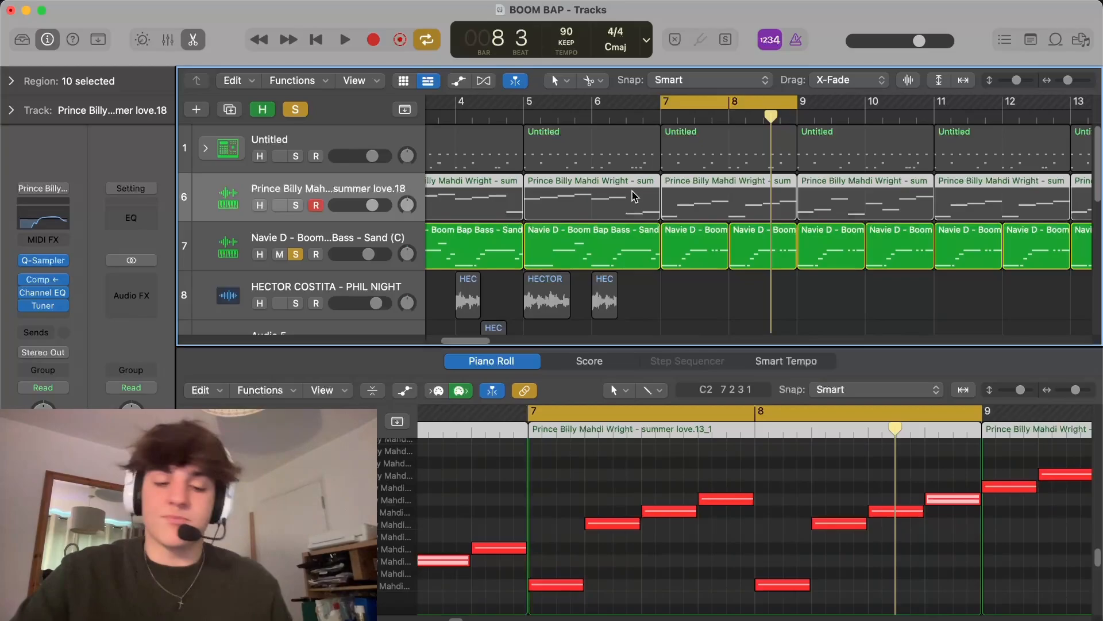
click(339, 237)
click(345, 40)
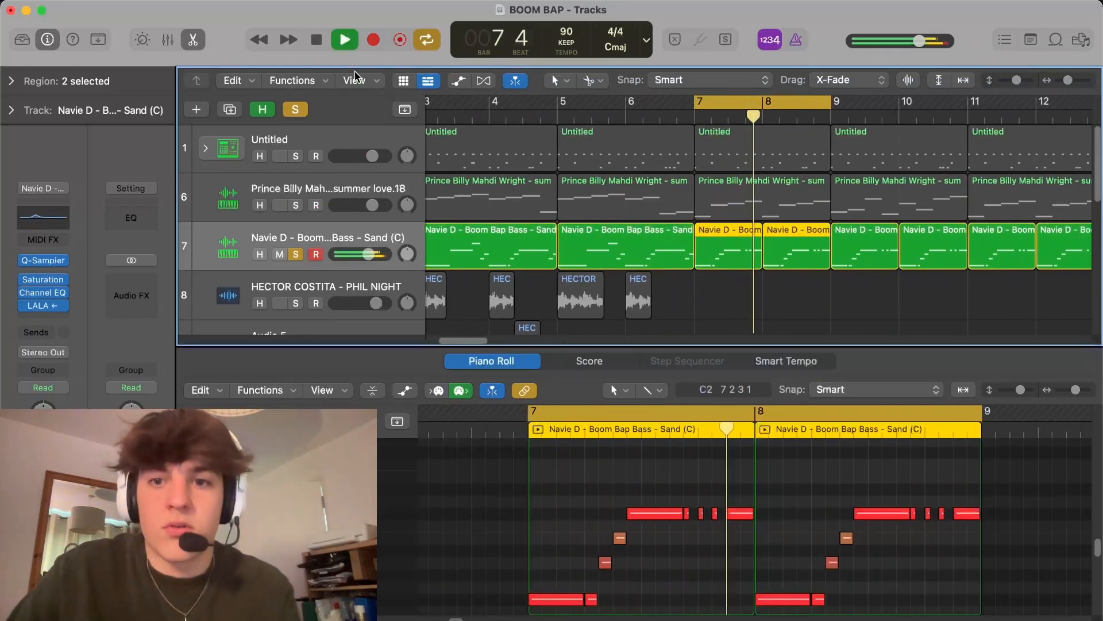
mouse_move(46, 282)
key(space)
Step: Open the bass track's Softube Saturation Knob, set Saturation to 4.4 and close the plug-in
click(49, 281)
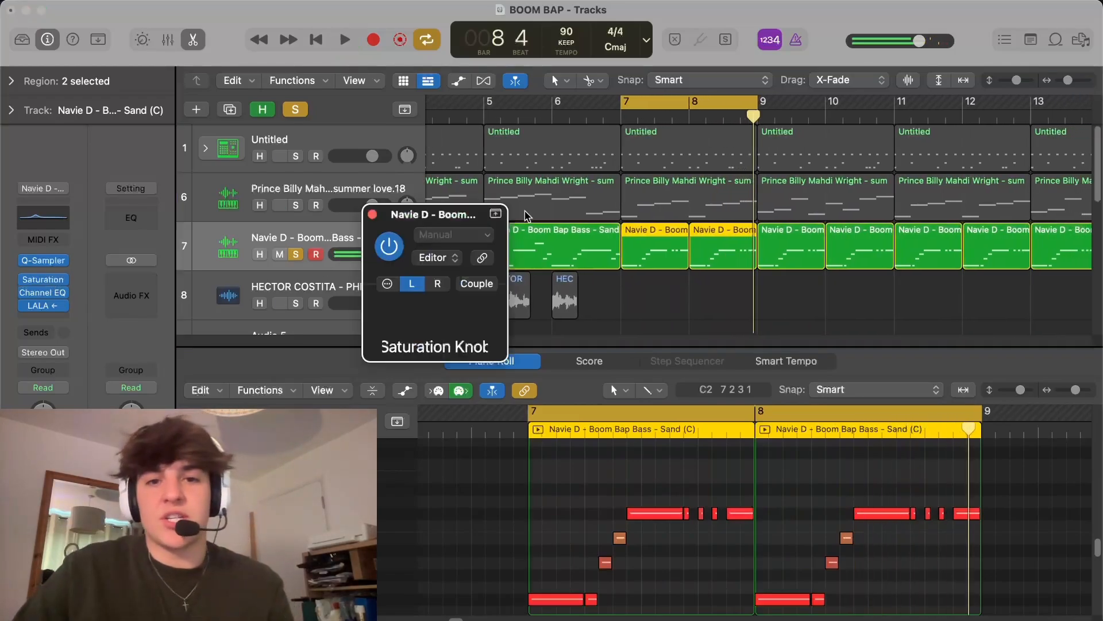
drag(574, 218, 458, 158)
mouse_move(464, 331)
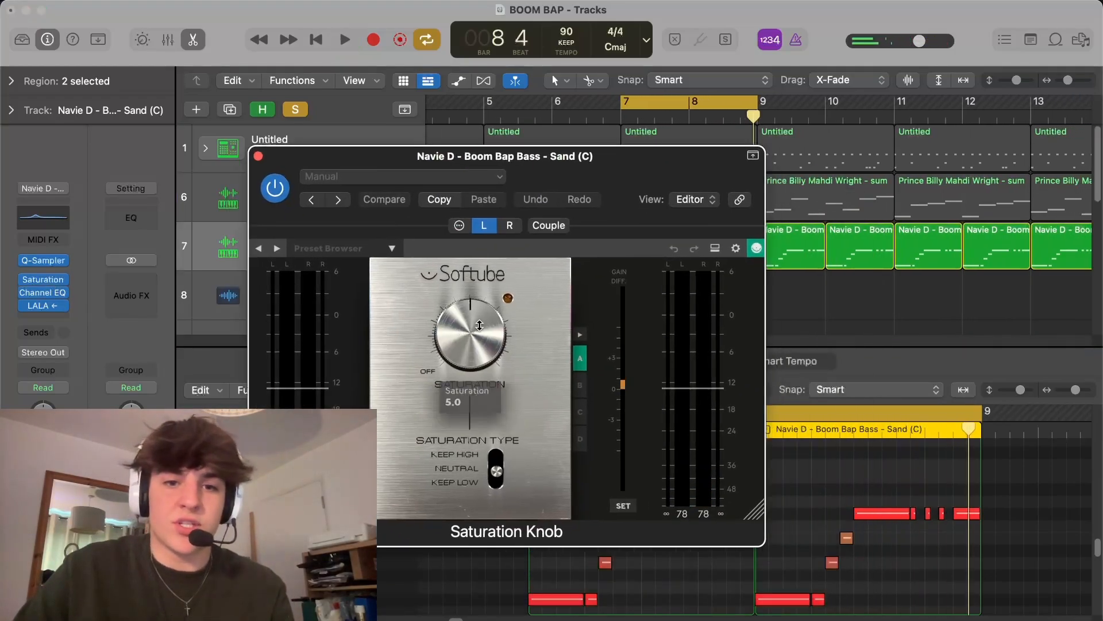
drag(480, 326, 472, 328)
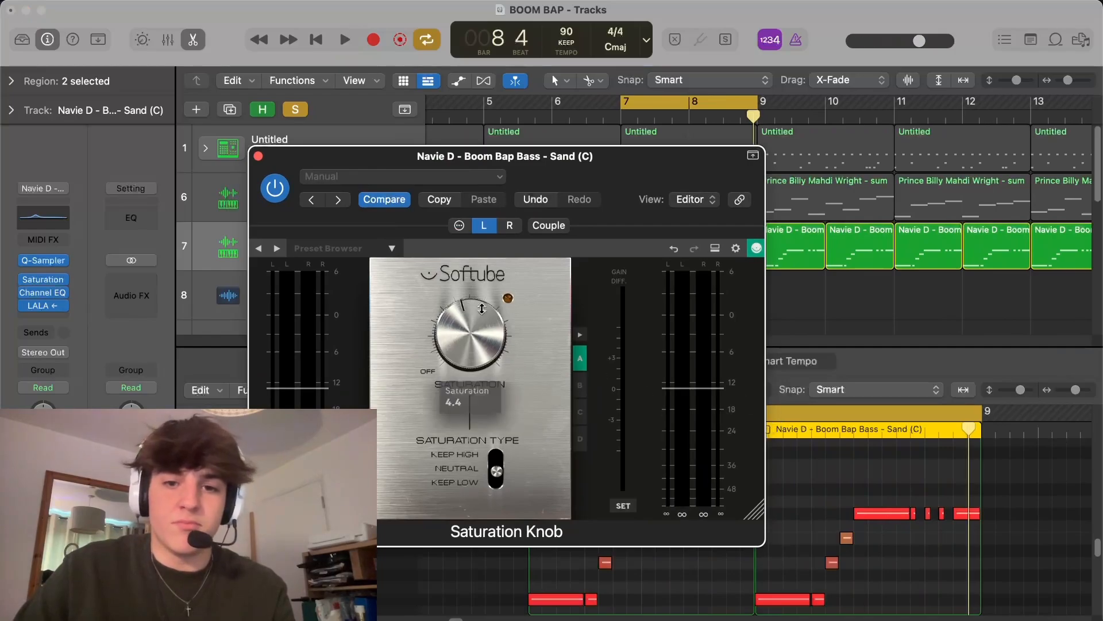
click(258, 156)
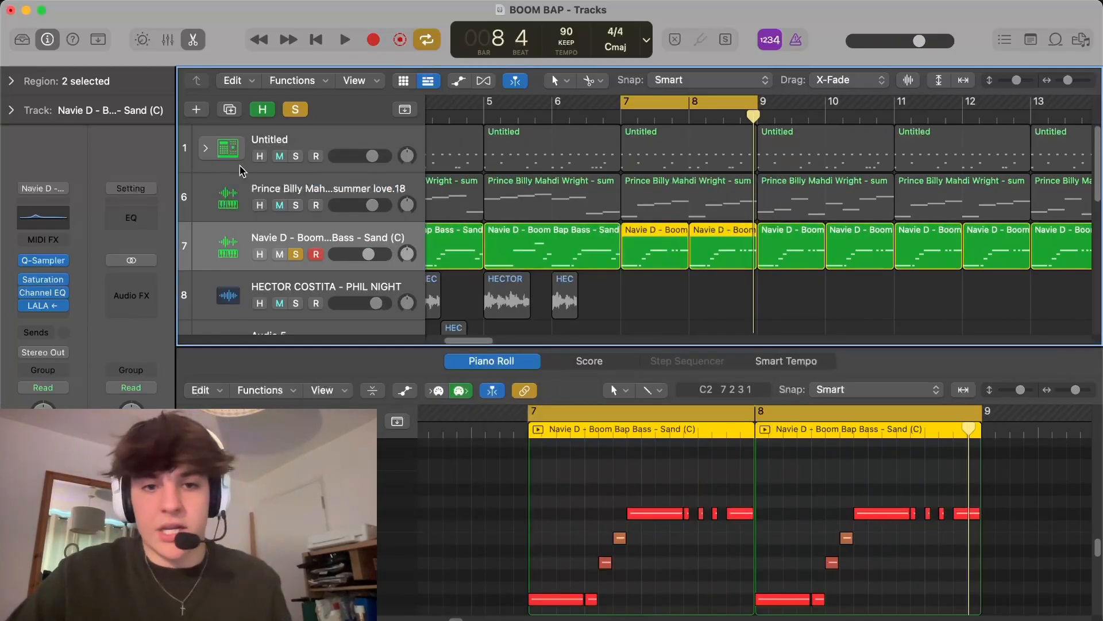
Step: Listen to the bass briefly and set its Channel EQ's 2360 Hz band to 2380 Hz and +2.6 dB
key(space)
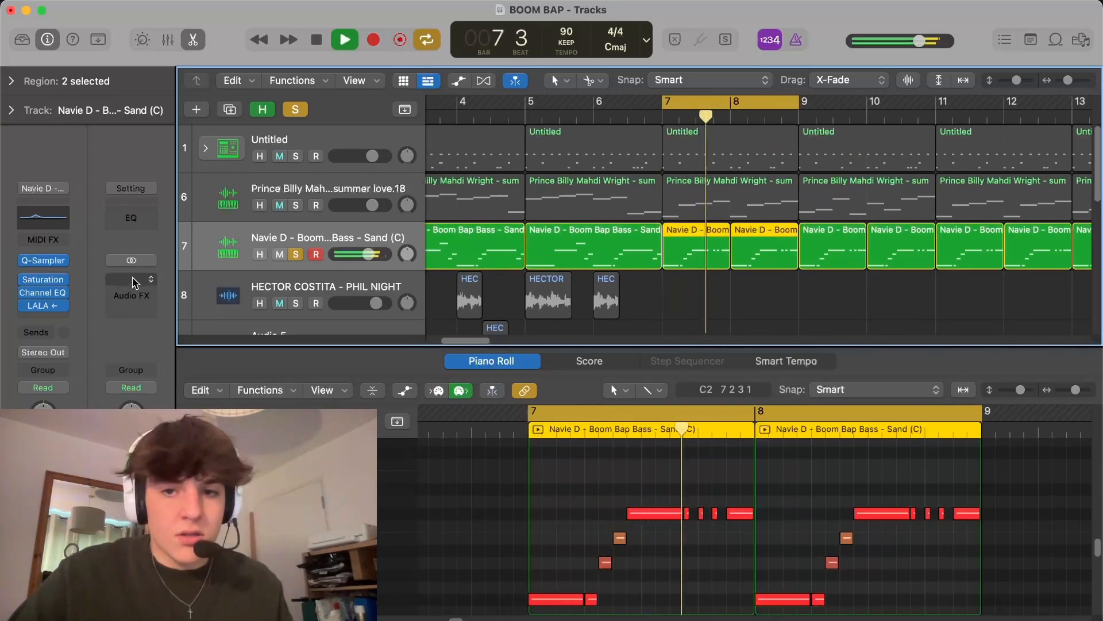
key(space)
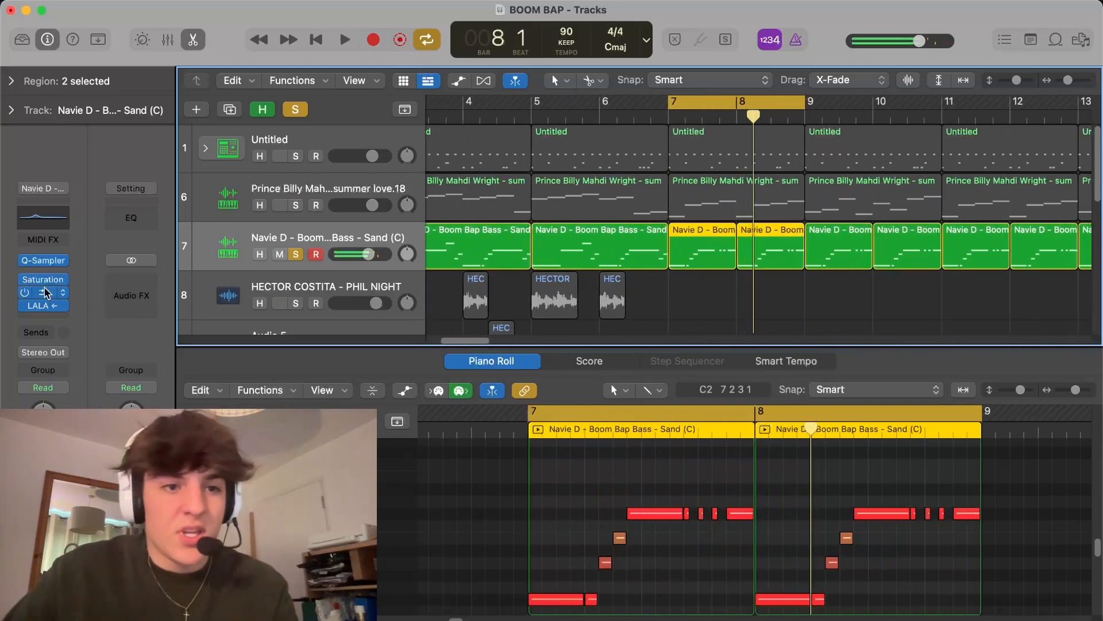
click(46, 293)
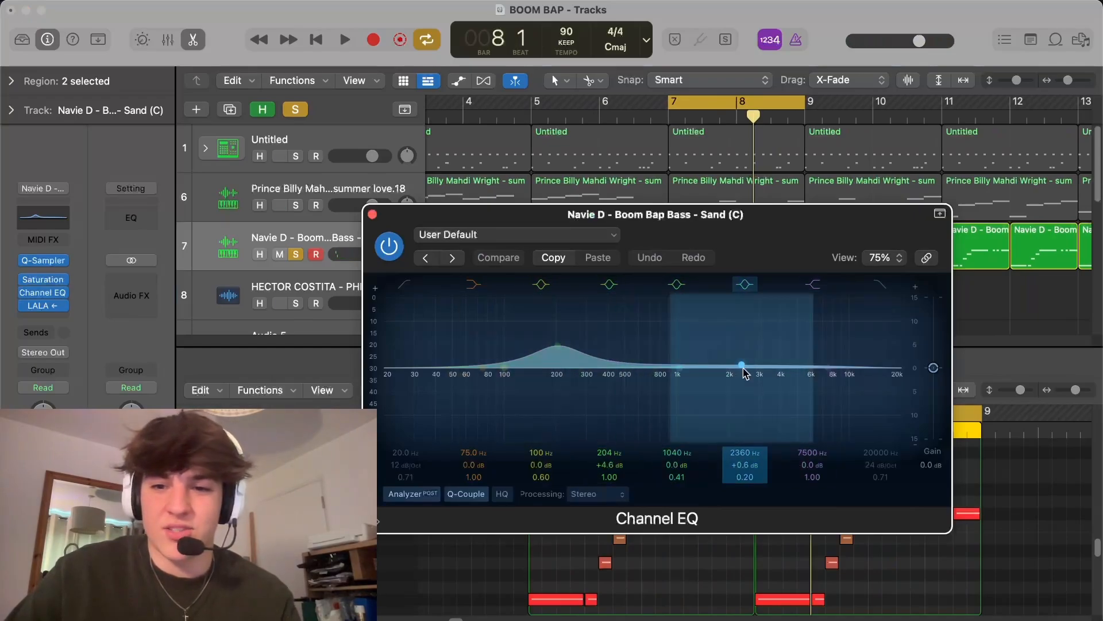
drag(740, 365, 738, 359)
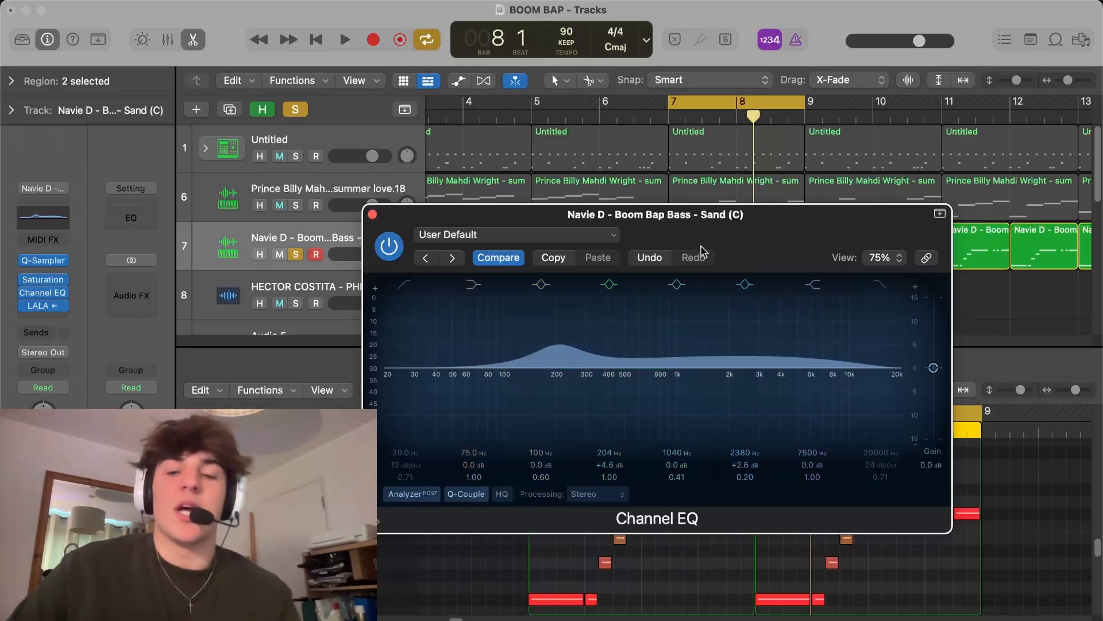
Step: Close the Channel EQ and listen briefly to the soloed bass line in bar 8
click(372, 214)
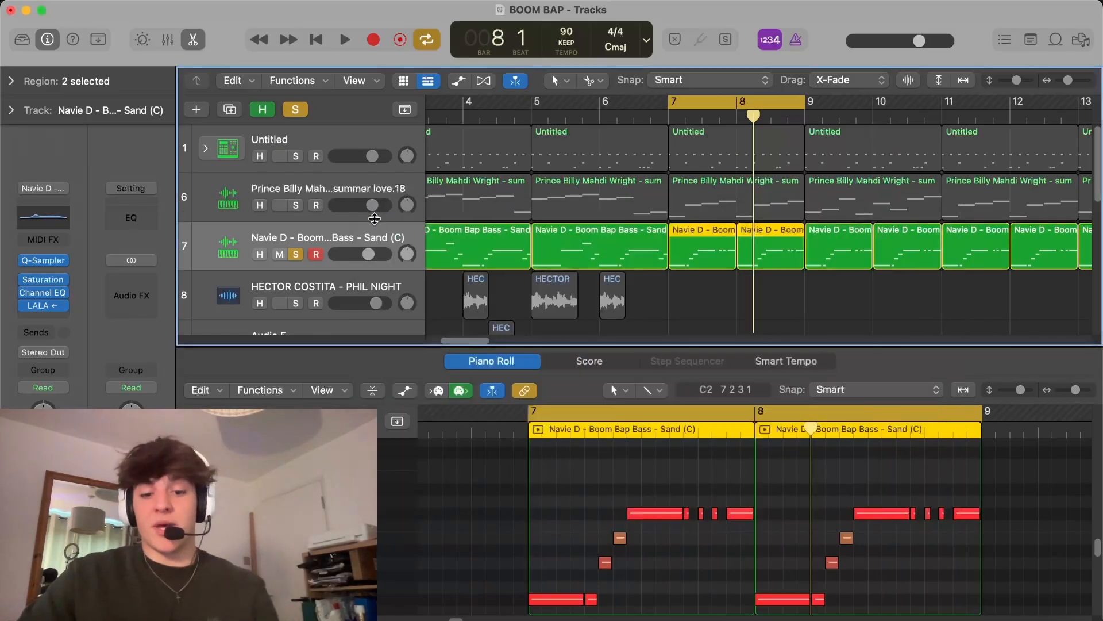
key(space)
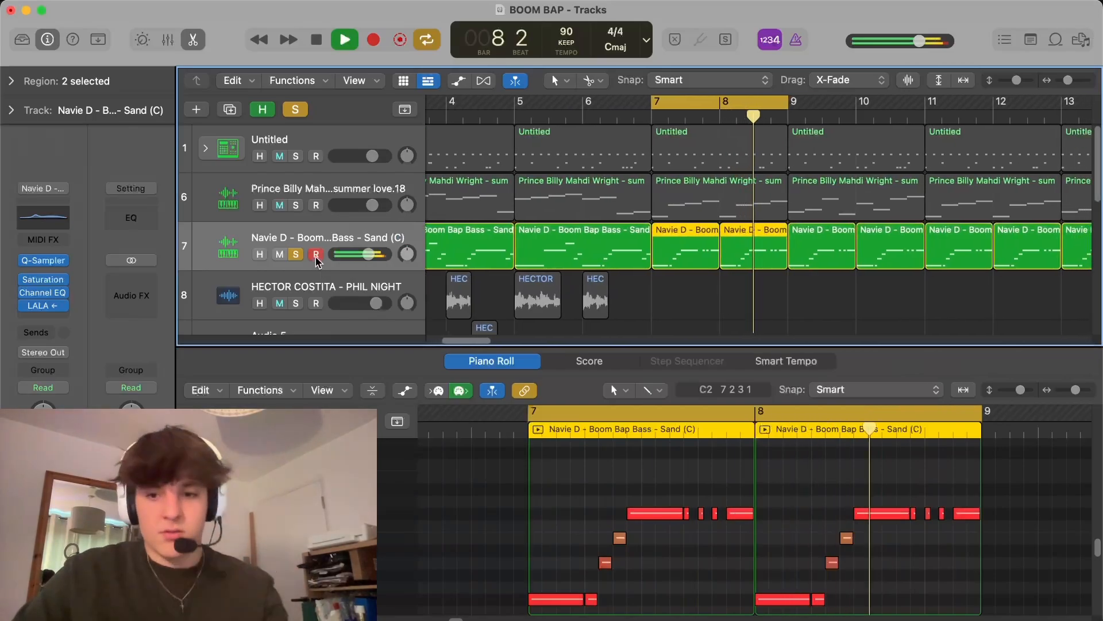
key(space)
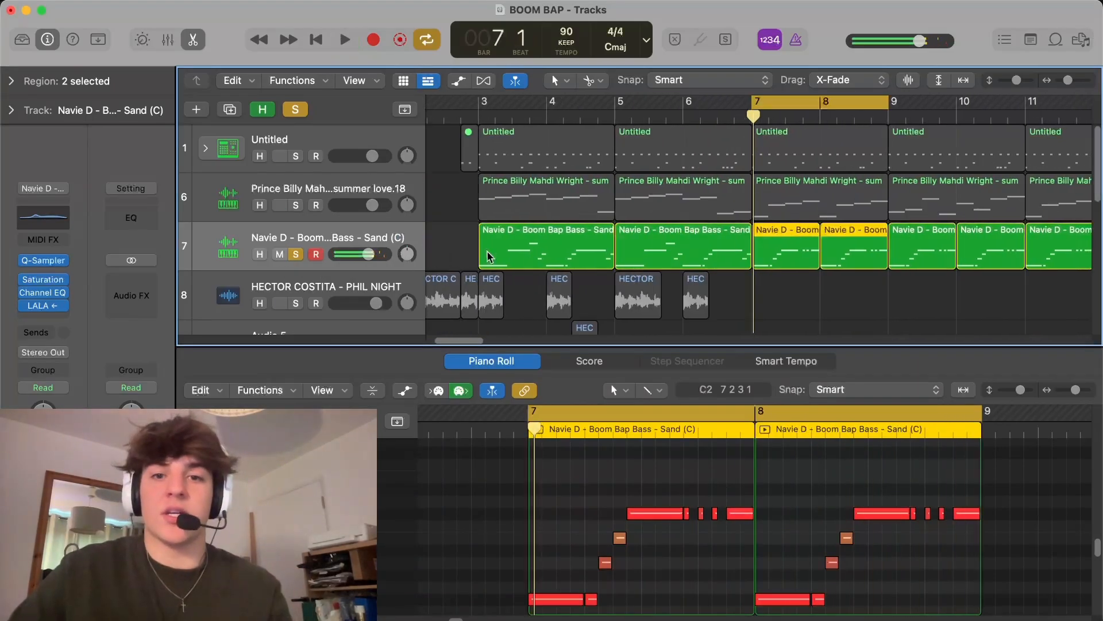
Step: Close the Piano Roll, solo only the Untitled drum track and listen to it with the cycle range set to bars 3–5
key(e)
key(s)
drag(799, 109, 524, 110)
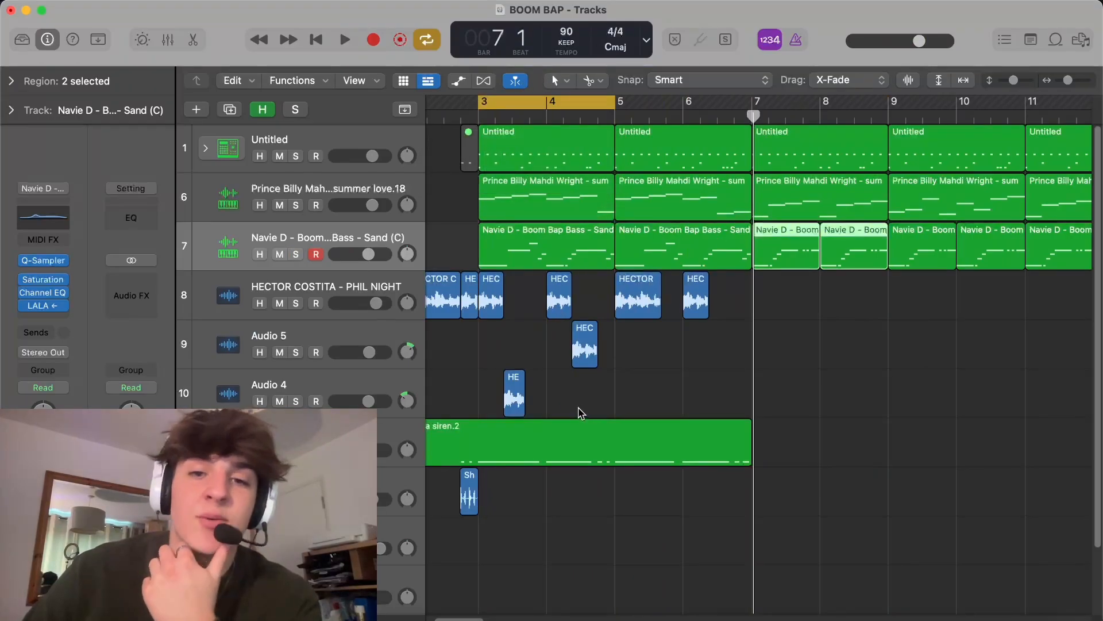
click(295, 157)
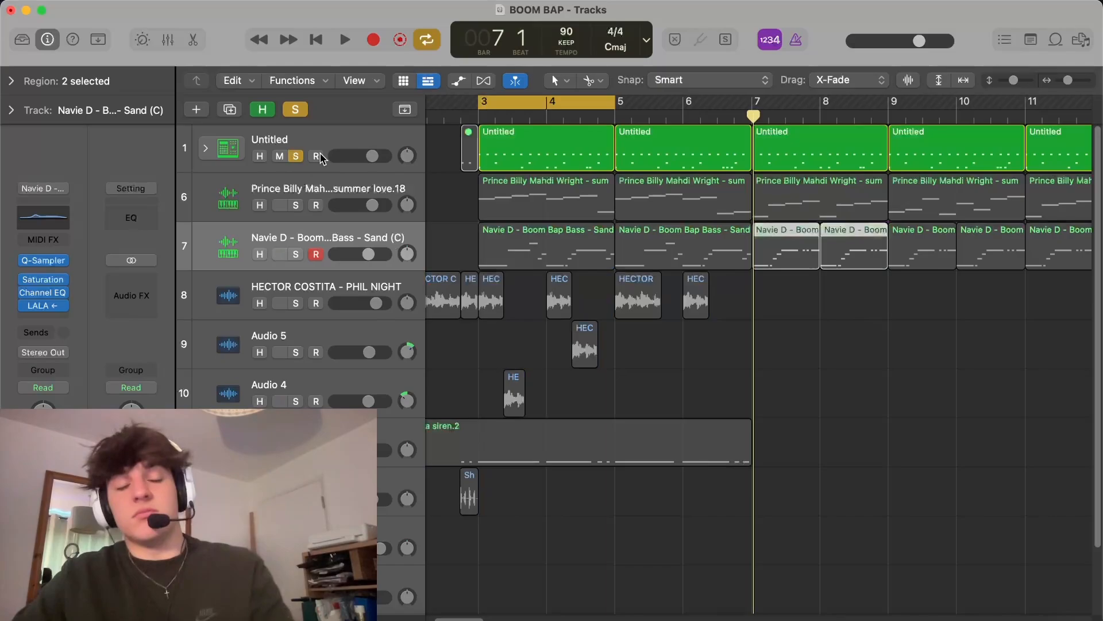
key(space)
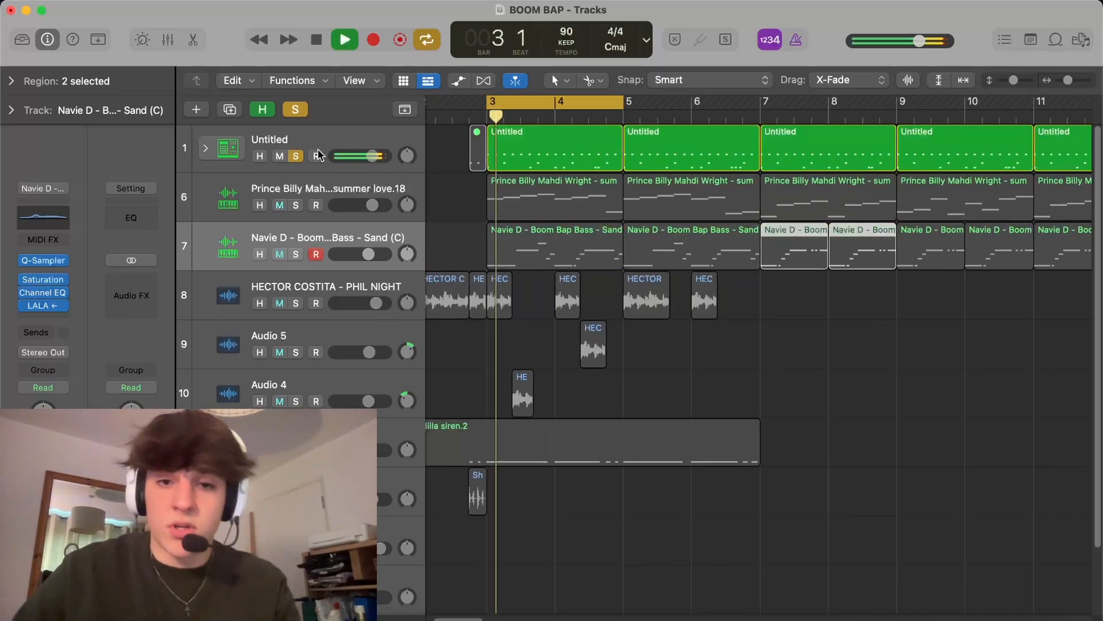
scroll(319, 154, left, 3)
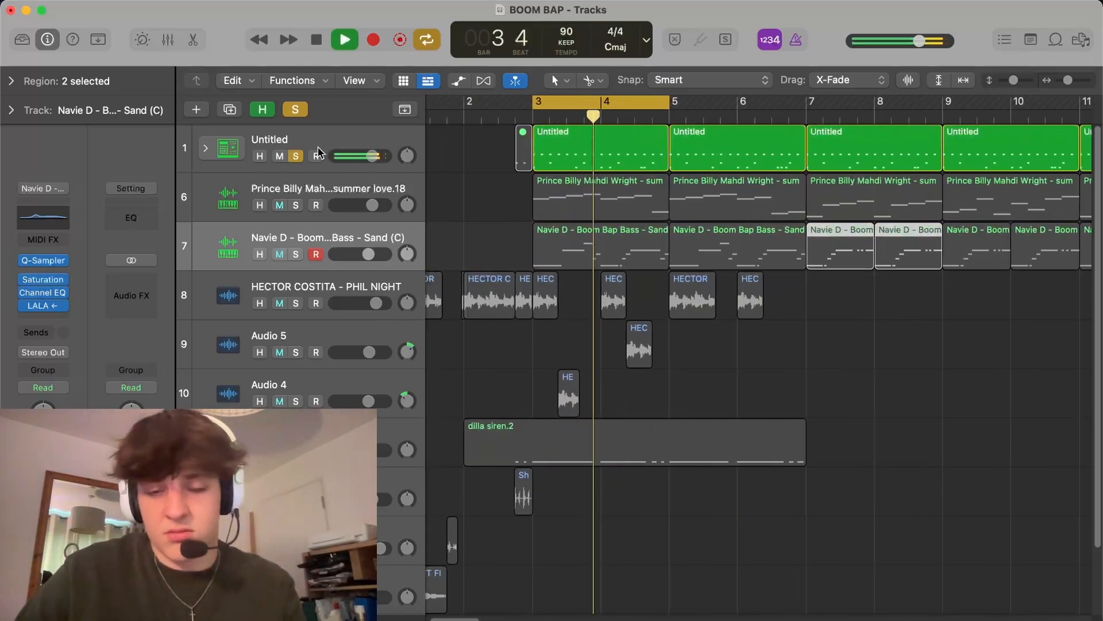
scroll(318, 151, left, 3)
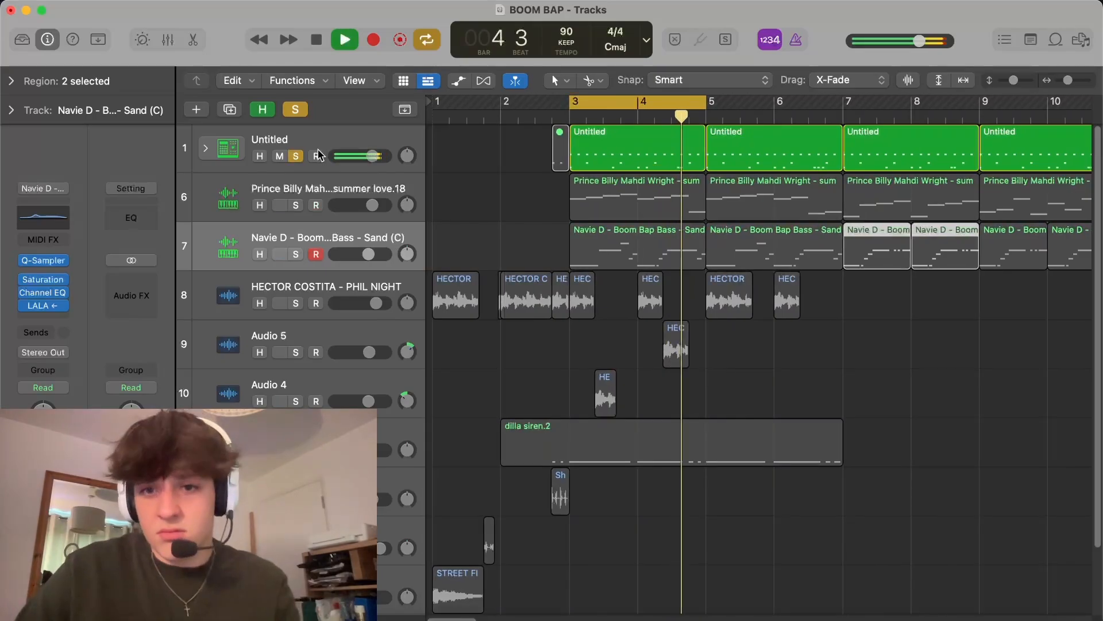
key(space)
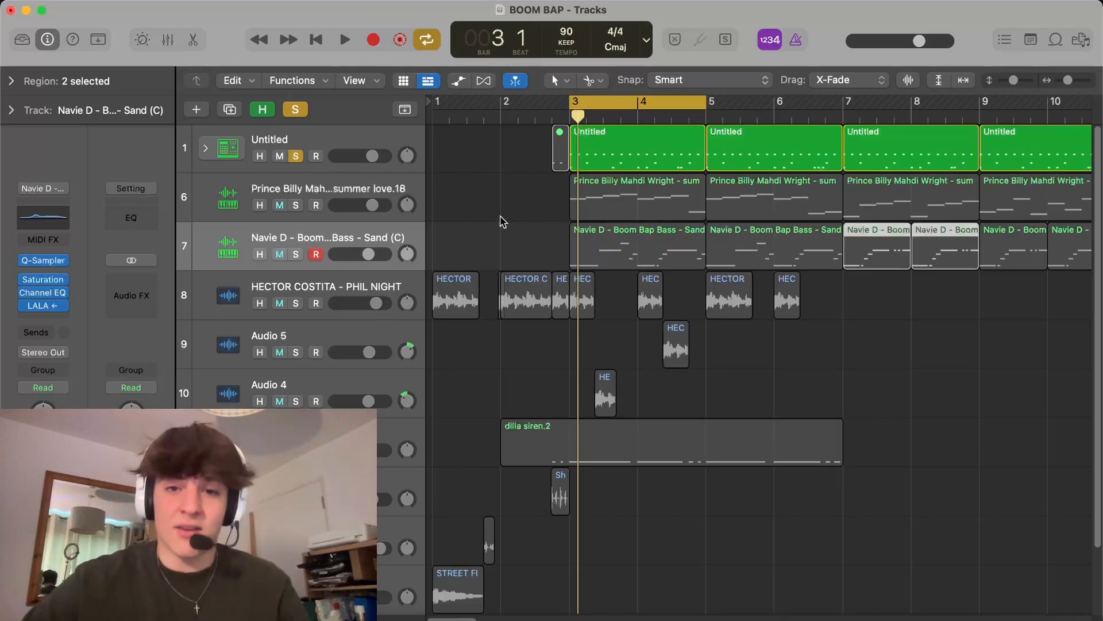
Step: Open the drum region at bar 3 in the Piano Roll, examine its notes' timing against the grid, and close the editor
click(357, 161)
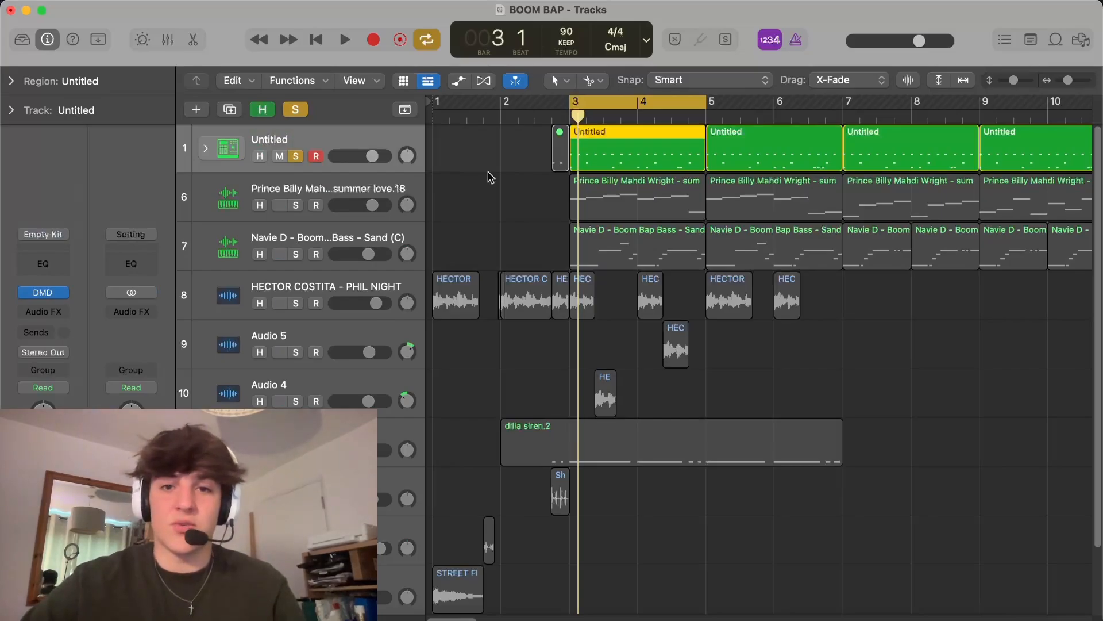
double_click(606, 149)
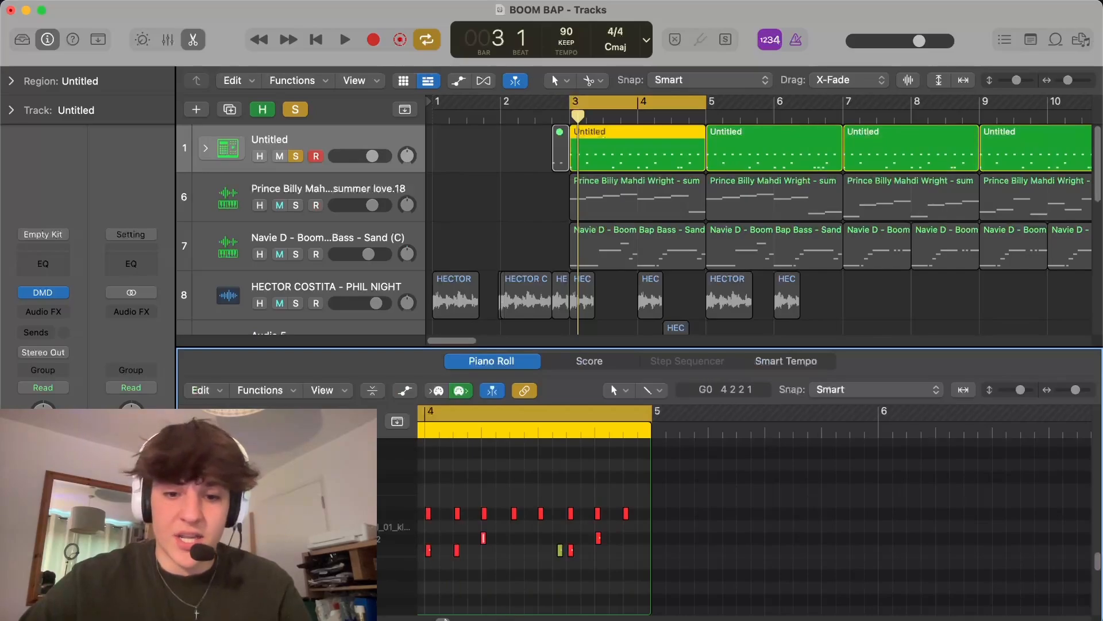
key(z)
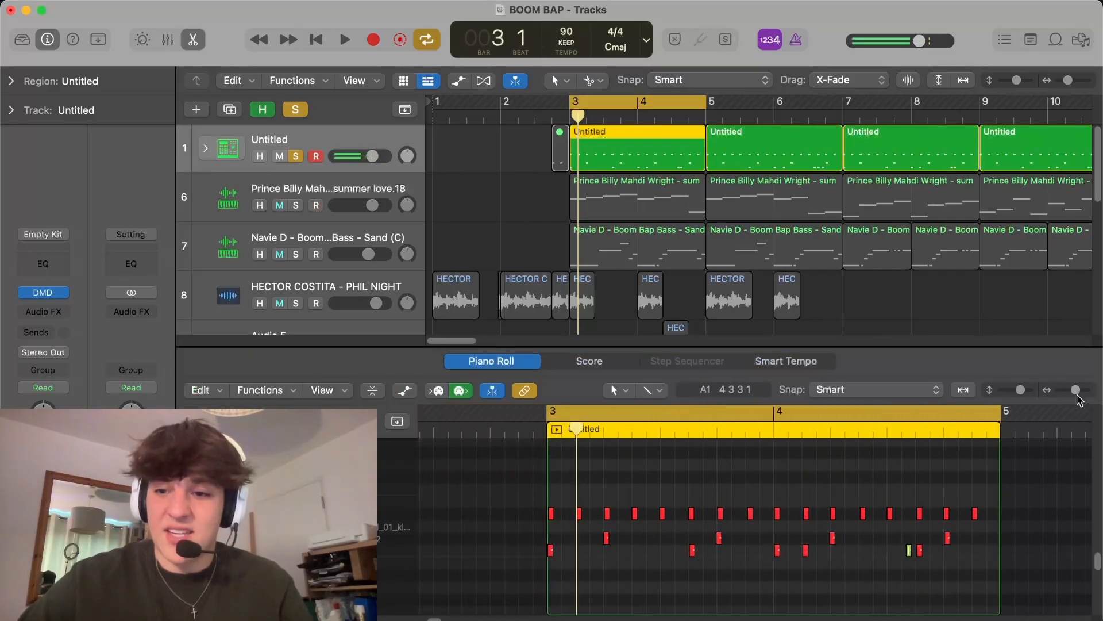
drag(1076, 390, 1084, 390)
click(684, 510)
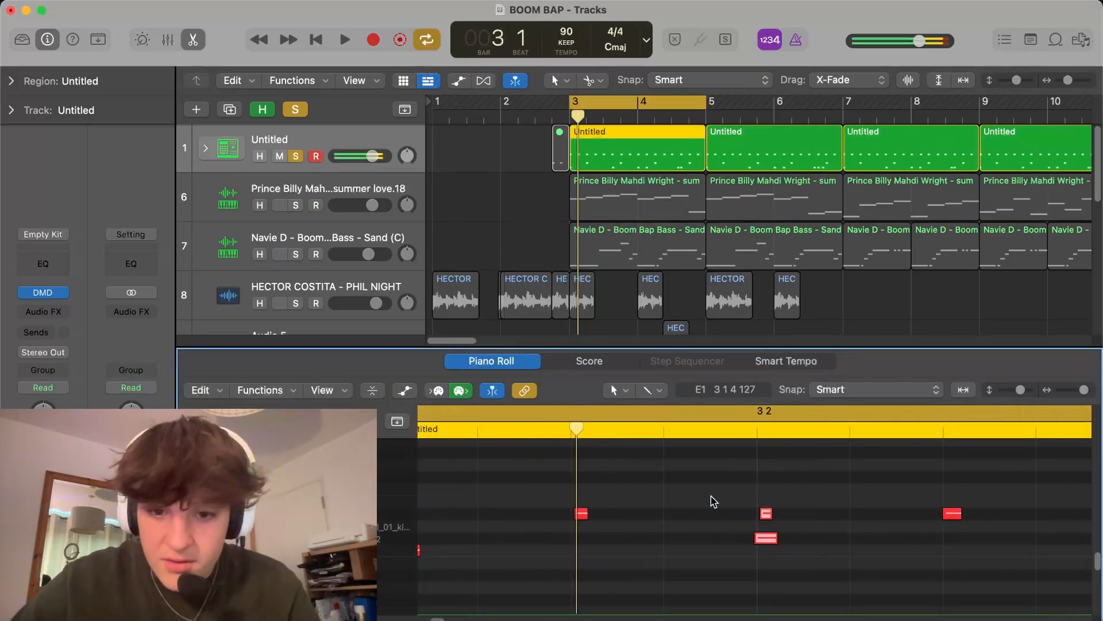
click(945, 513)
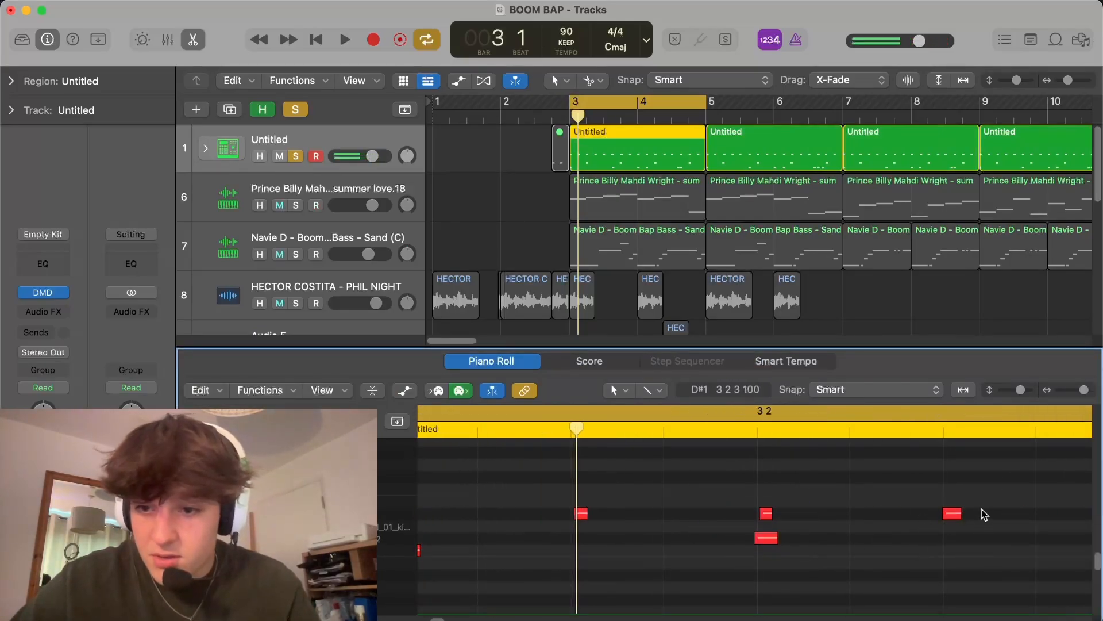
scroll(445, 618, right, 5)
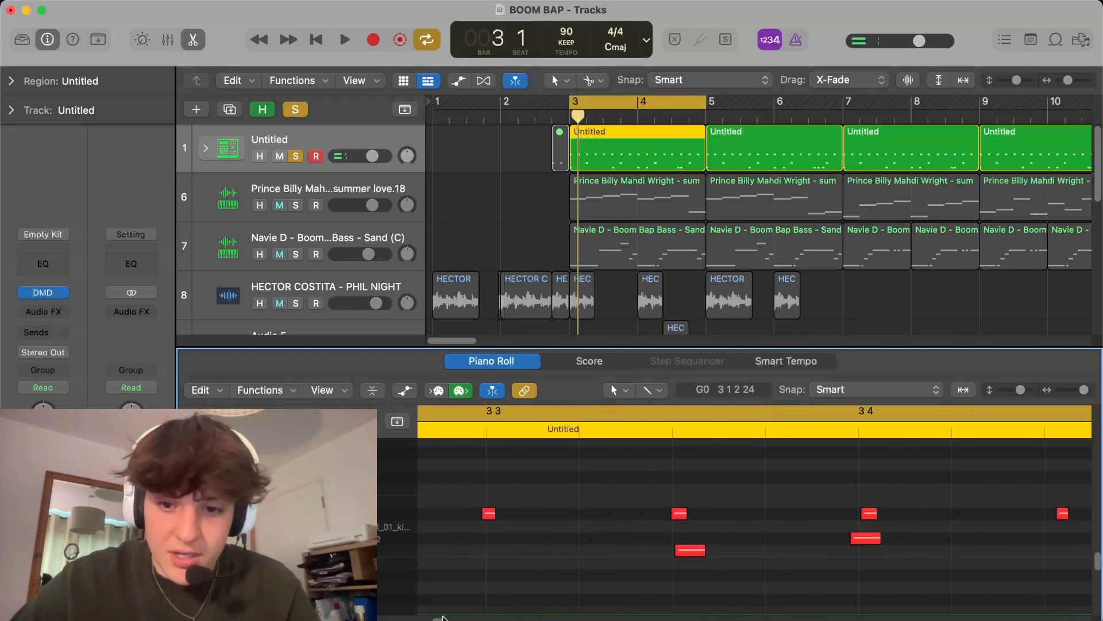
scroll(442, 619, right, 3)
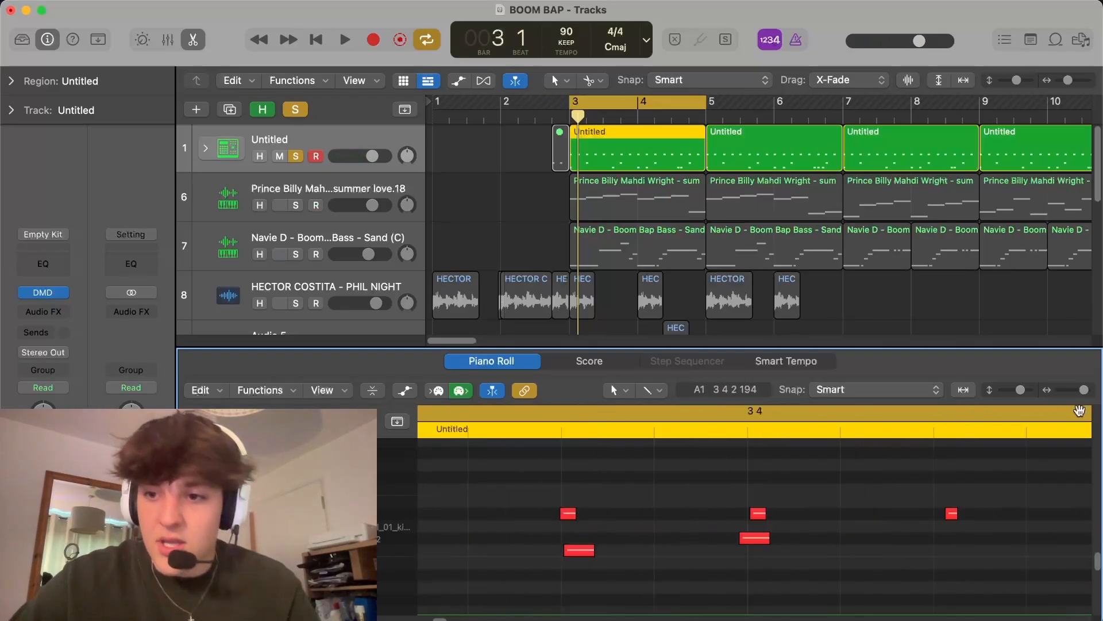
drag(1084, 390, 1070, 392)
key(e)
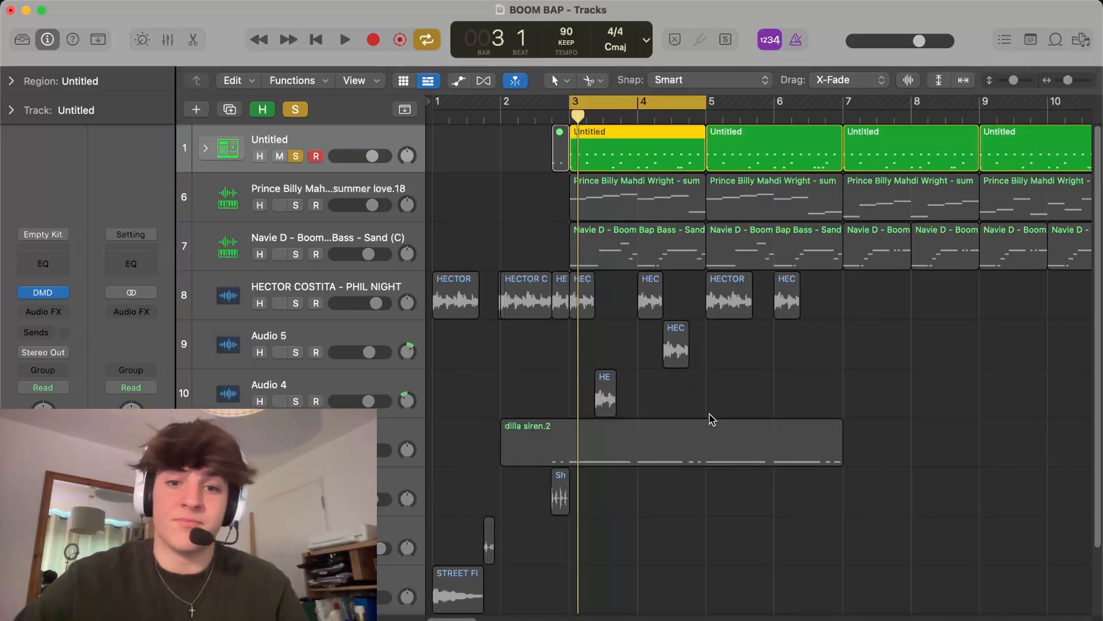
click(860, 368)
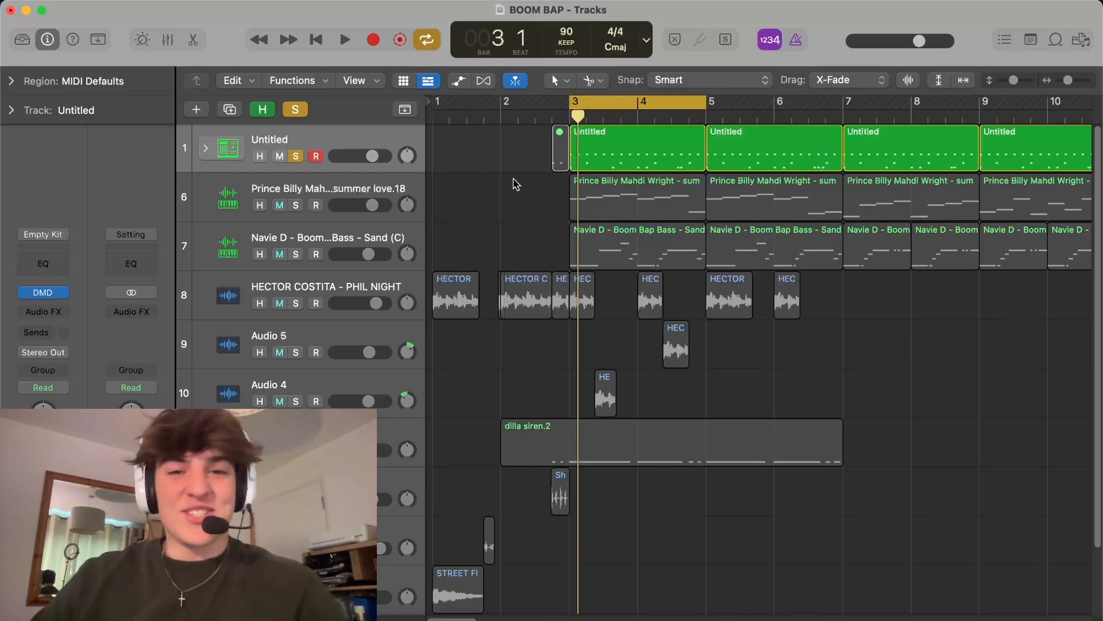
Step: Solo only dilla siren.2, Shady Turntables and the two tracks below them, and listen with the cycle range extended to bars 1–5
scroll(633, 235, down, 3)
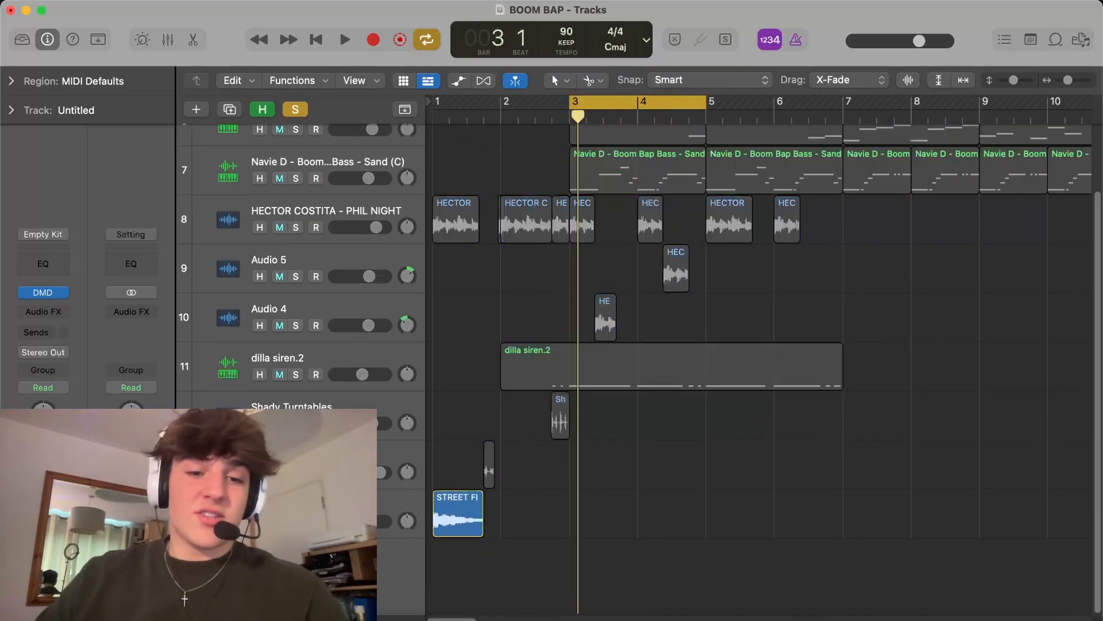
drag(296, 374, 314, 321)
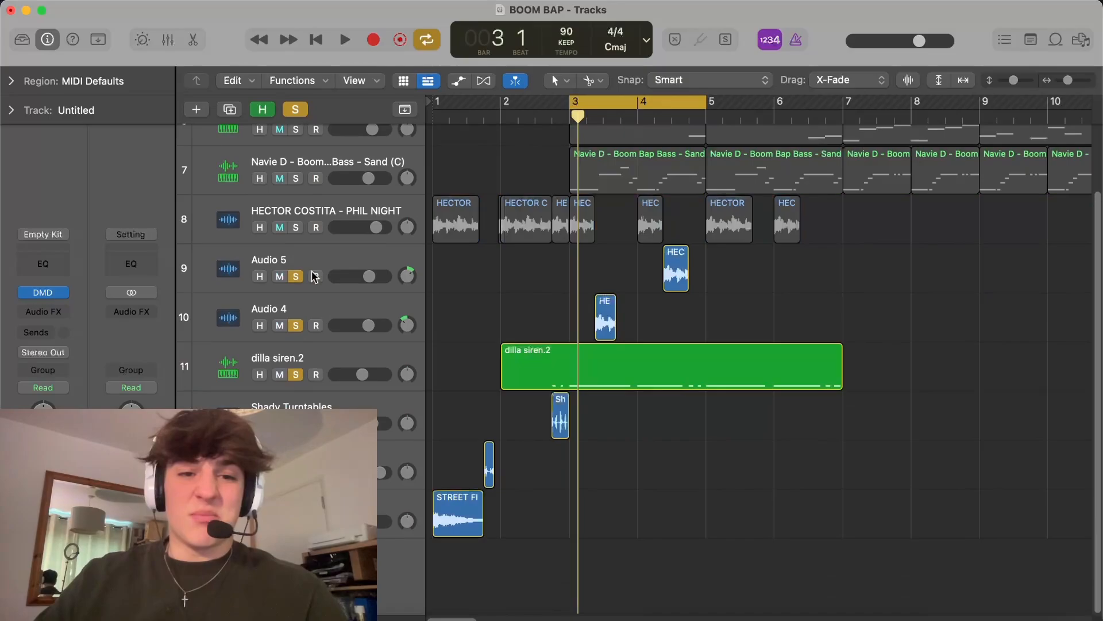
click(296, 325)
click(298, 266)
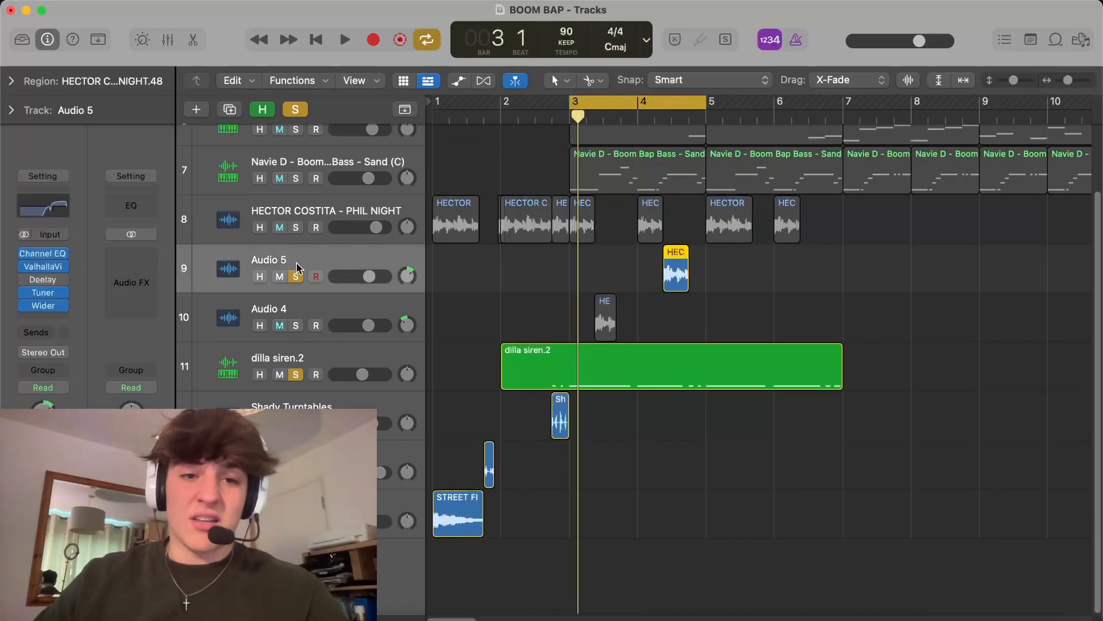
click(295, 276)
drag(571, 104, 435, 104)
key(space)
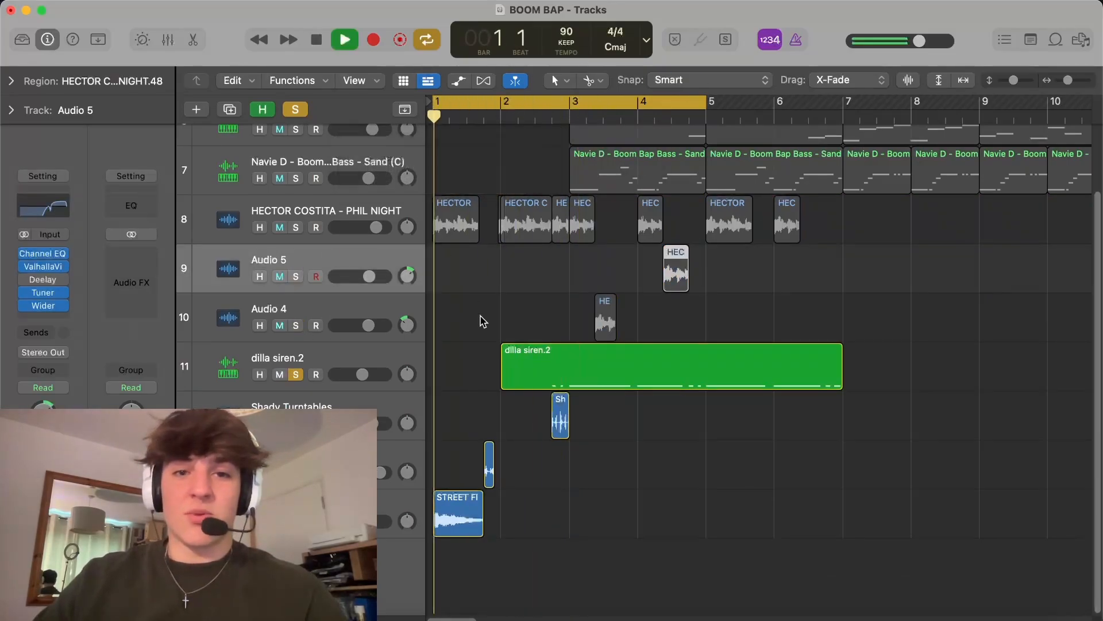
click(483, 320)
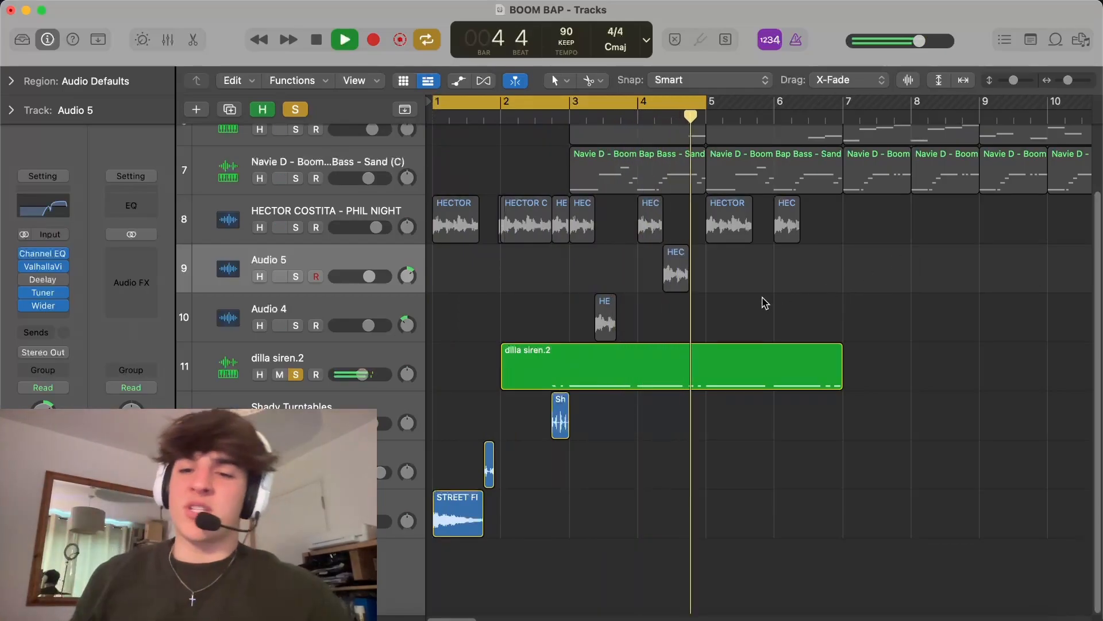
key(space)
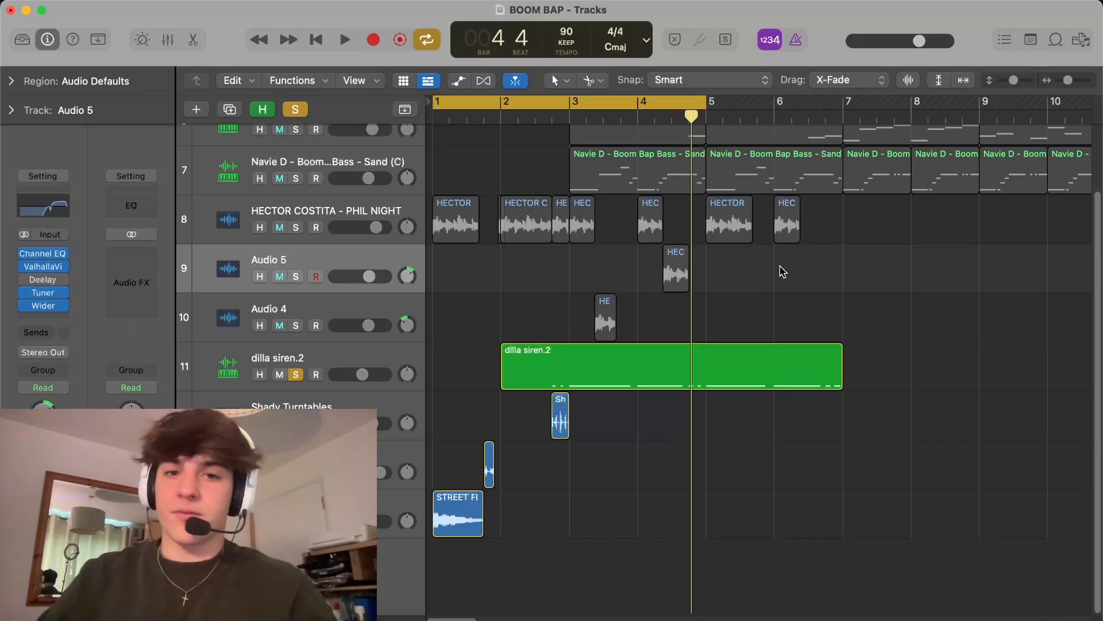
Step: Turn off the cycle range, clear all solos and play the full arrangement from the start
click(662, 108)
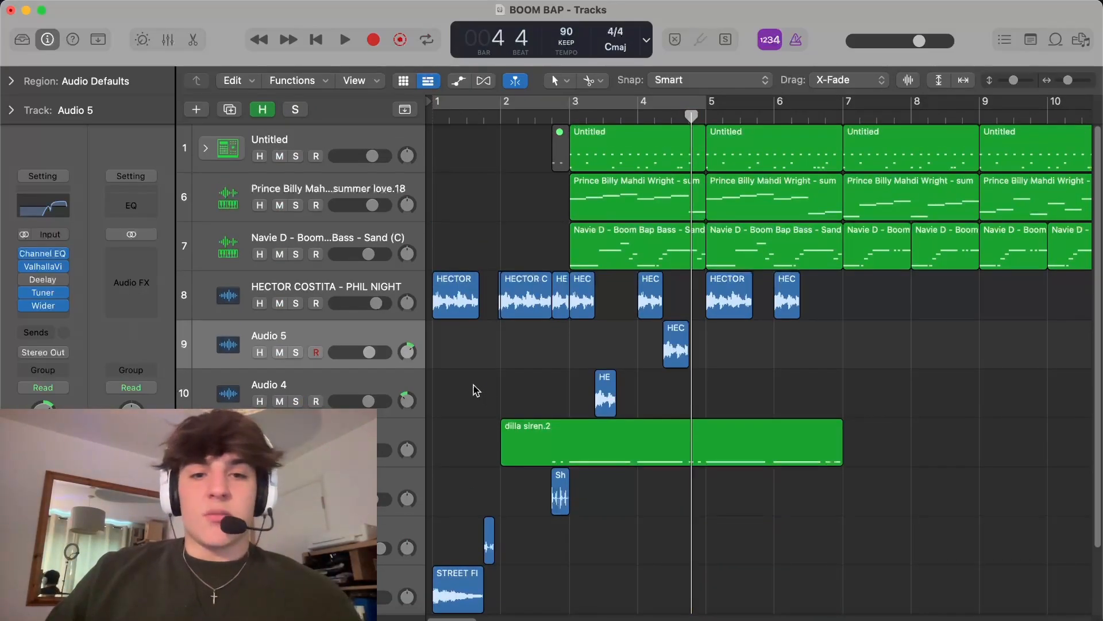
scroll(346, 402, down, 2)
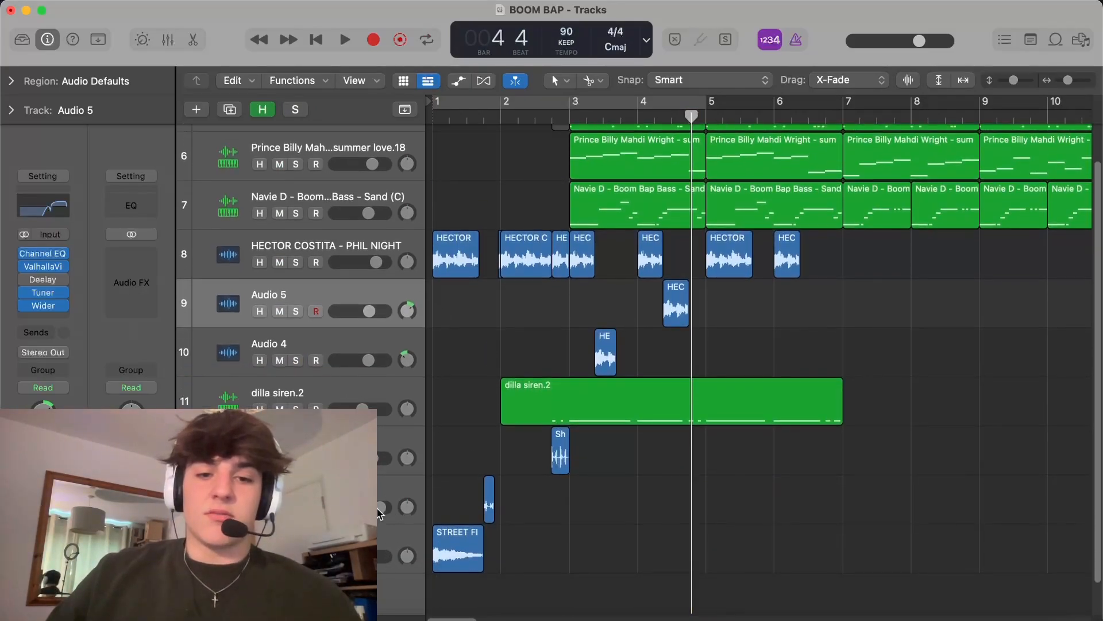
scroll(449, 363, up, 2)
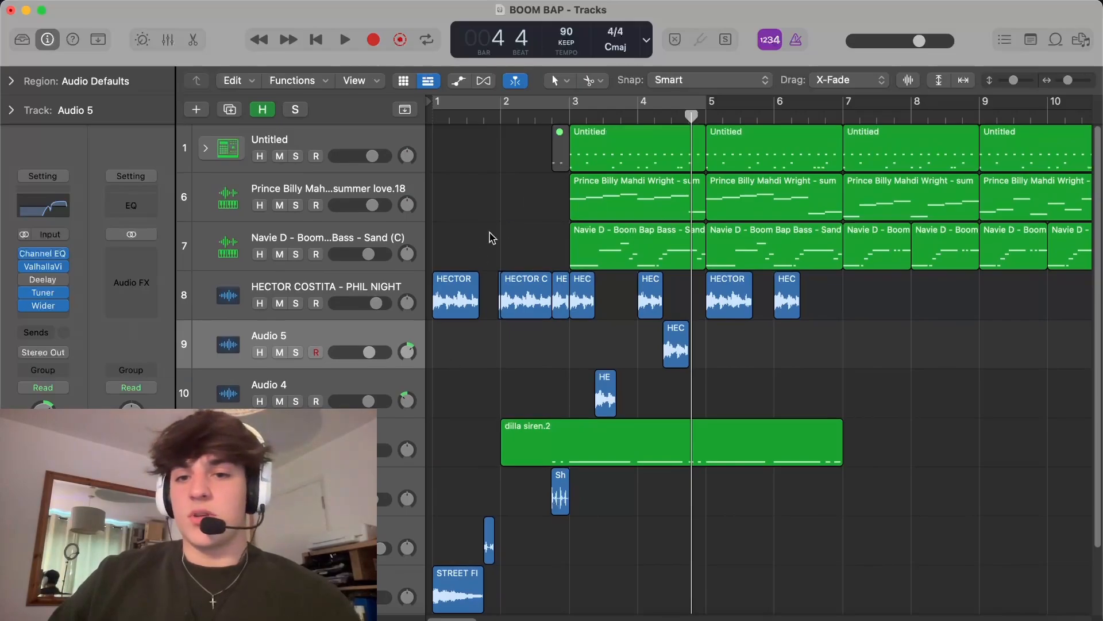
scroll(621, 281, down, 3)
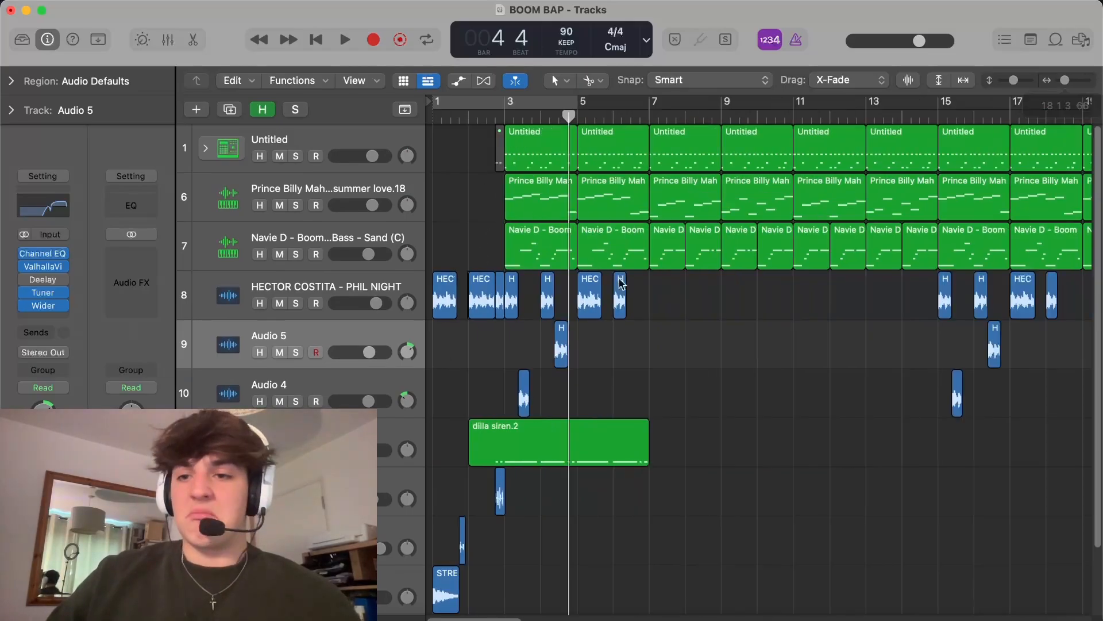
key(Return)
key(space)
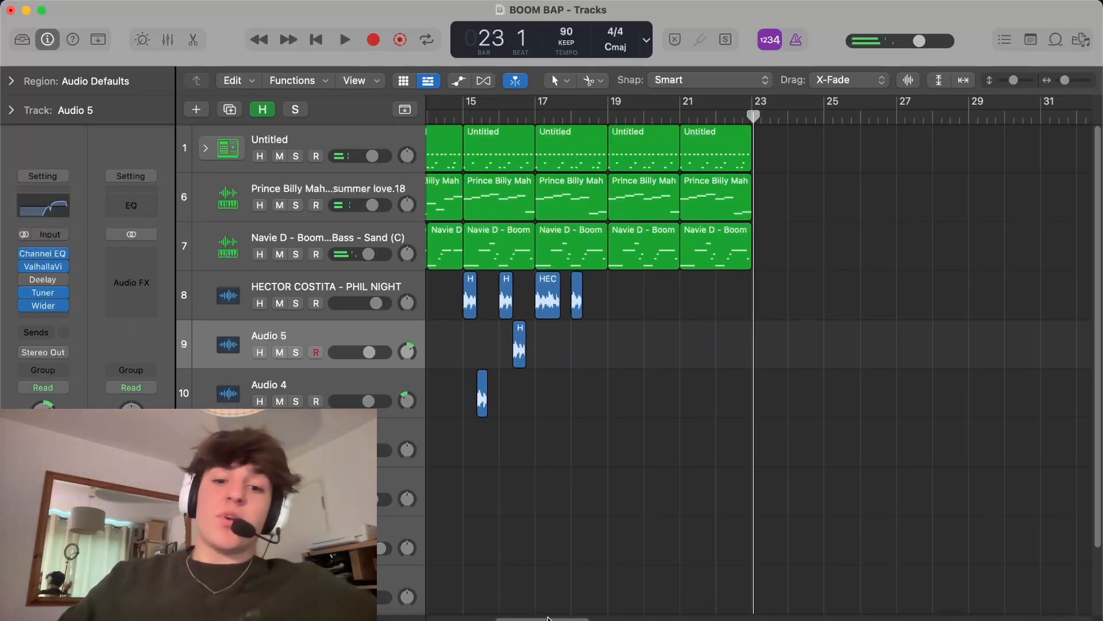
Step: Open the Compressor on the summer love.18 sample track and play from bar 5 to examine its Bus 6 side-chain compression
drag(548, 618, 470, 604)
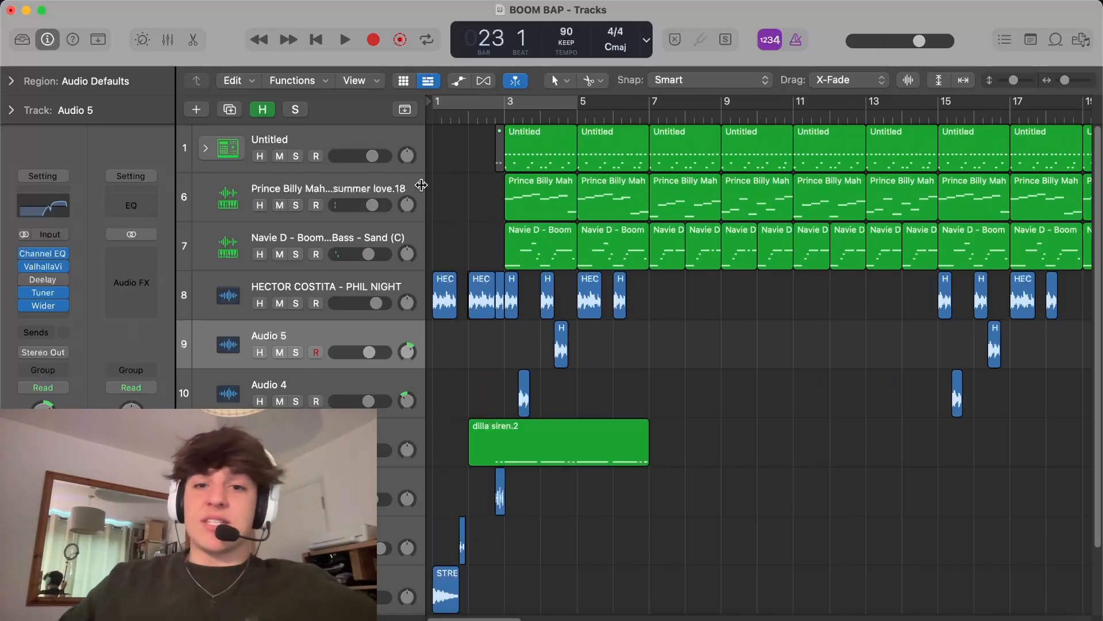
click(345, 143)
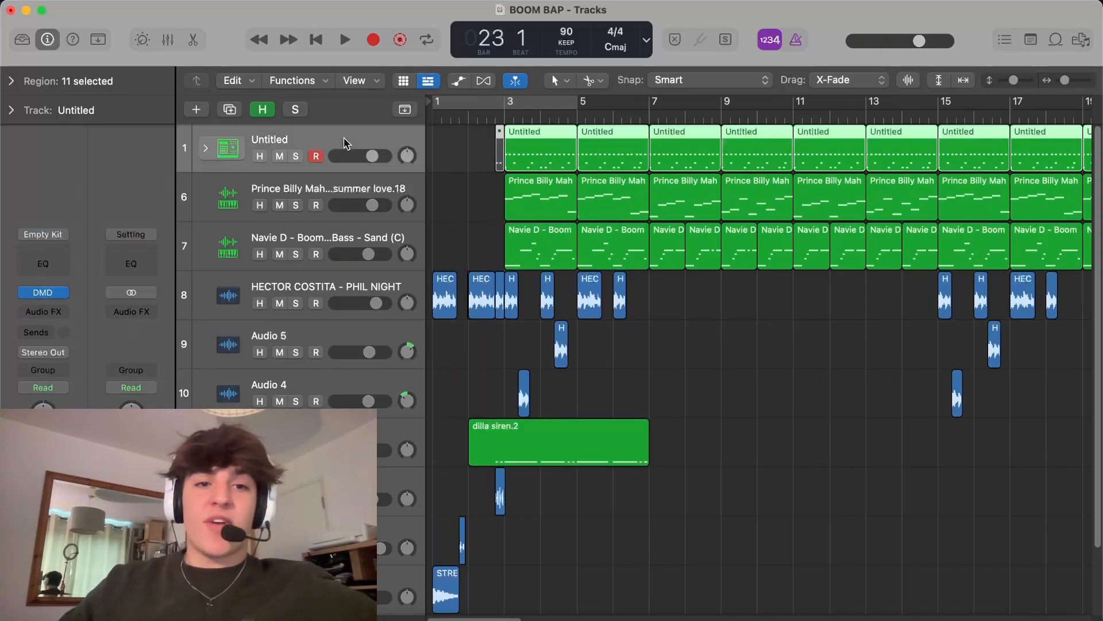
click(360, 193)
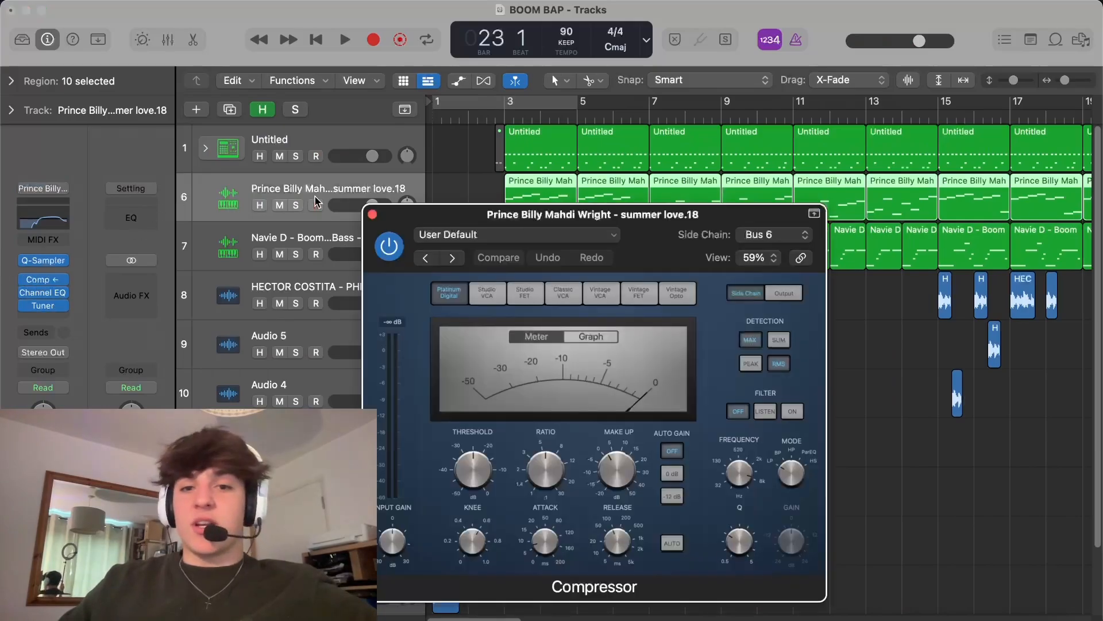
drag(655, 276, 583, 195)
click(586, 151)
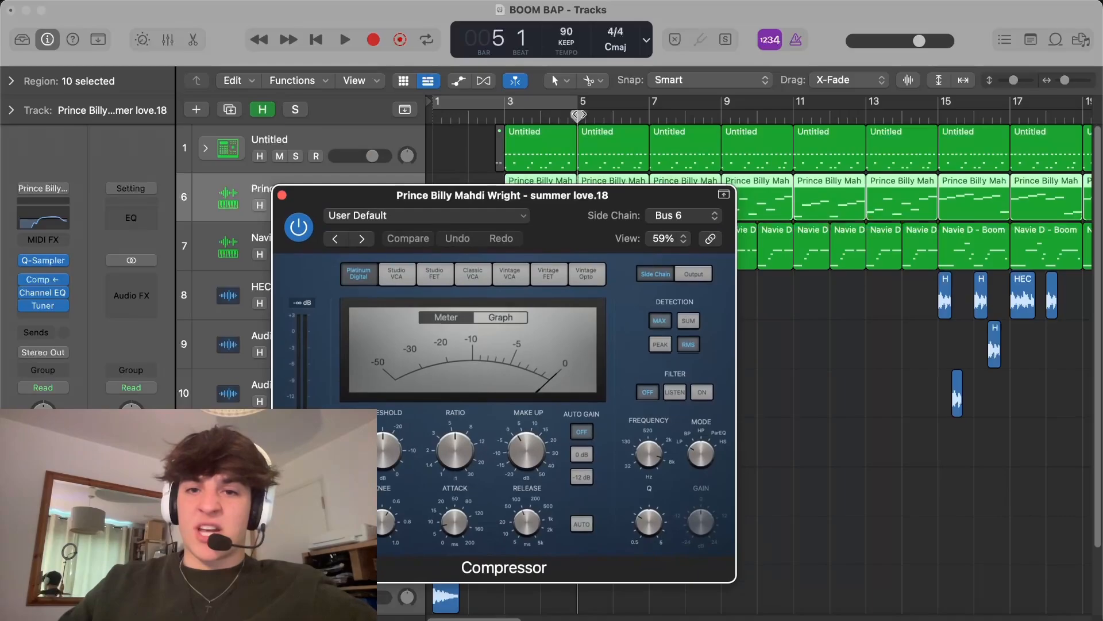
key(space)
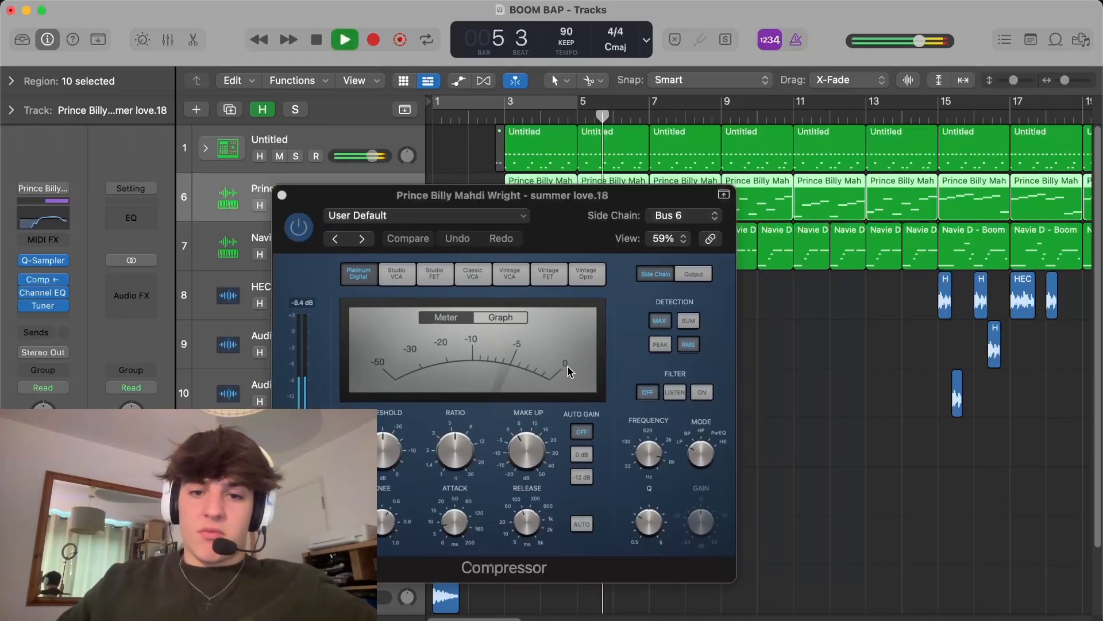
key(space)
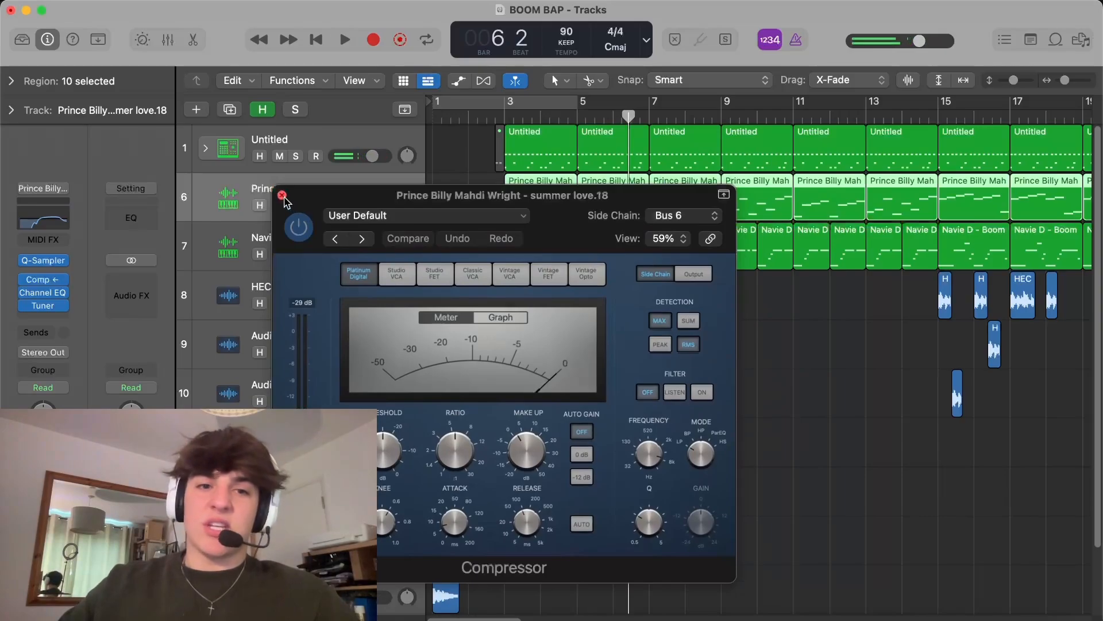
Step: Close the Compressor window and deselect all regions in the arrangement
click(282, 195)
click(662, 280)
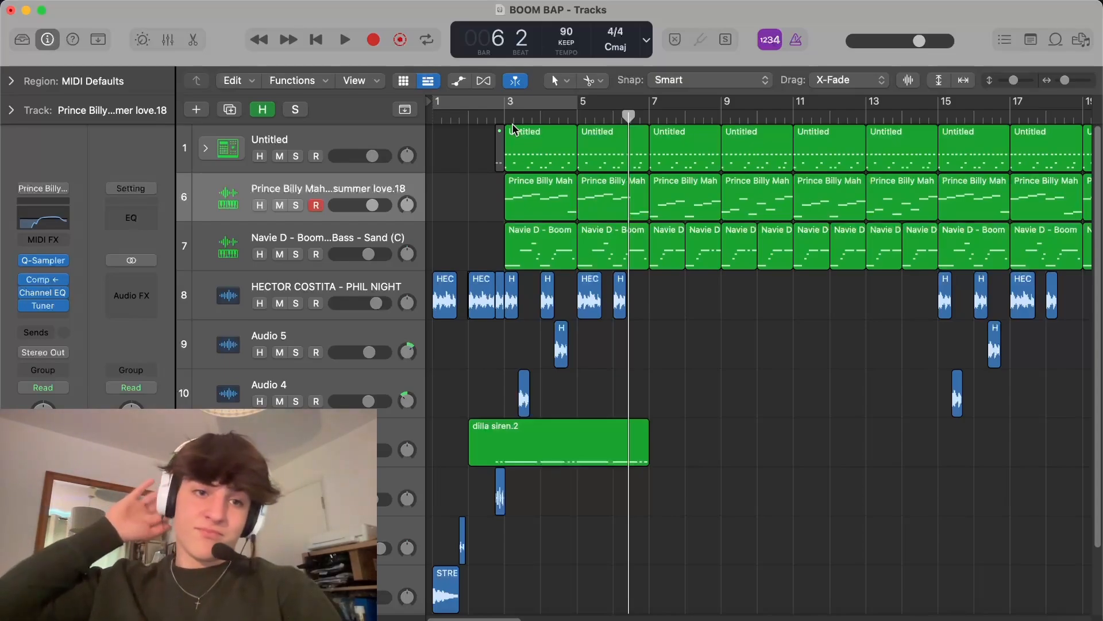
Step: Expand the Untitled drum track, view the channel strips of Kick (153) and j dilla snare 2, and collapse the track again
click(373, 139)
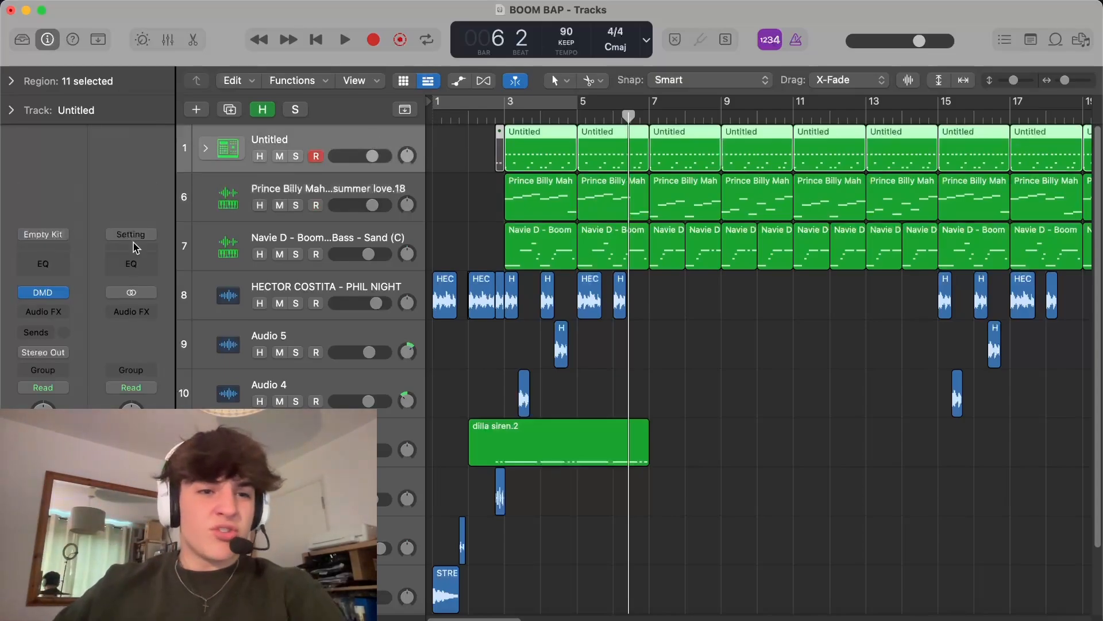
click(205, 148)
click(238, 198)
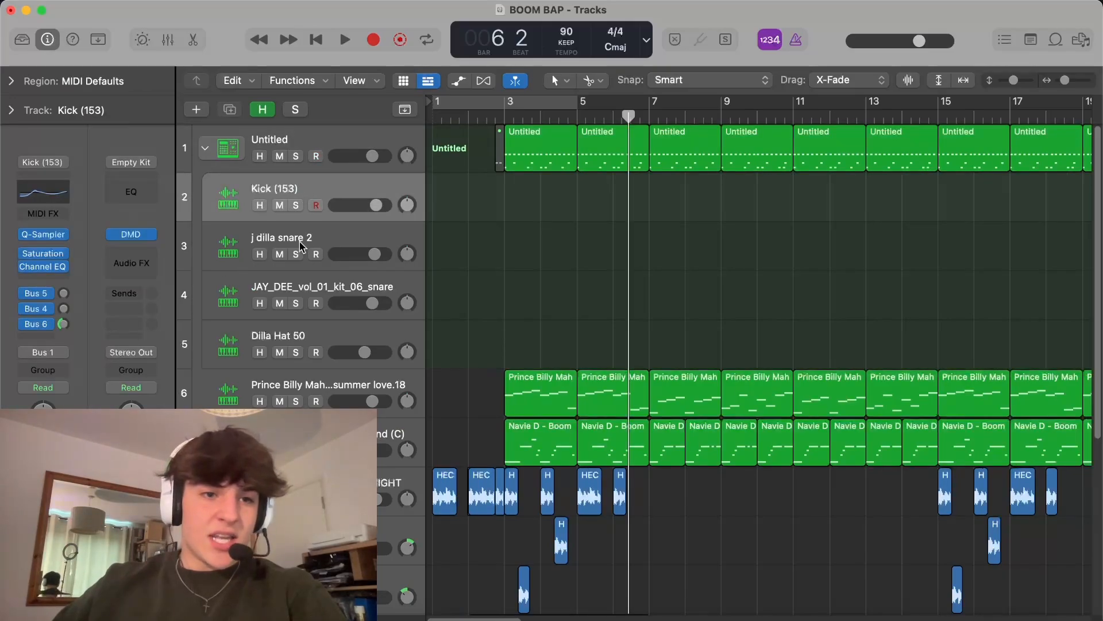
click(336, 241)
click(206, 149)
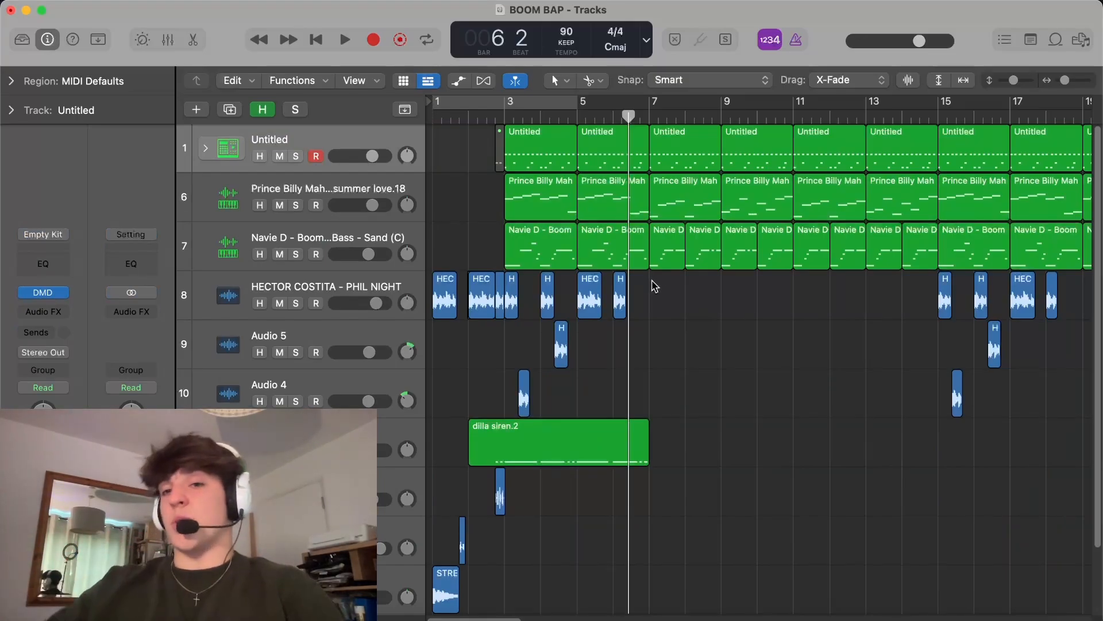
Step: Look over the arrangement's lower tracks and switch to OBS
scroll(671, 404, down, 3)
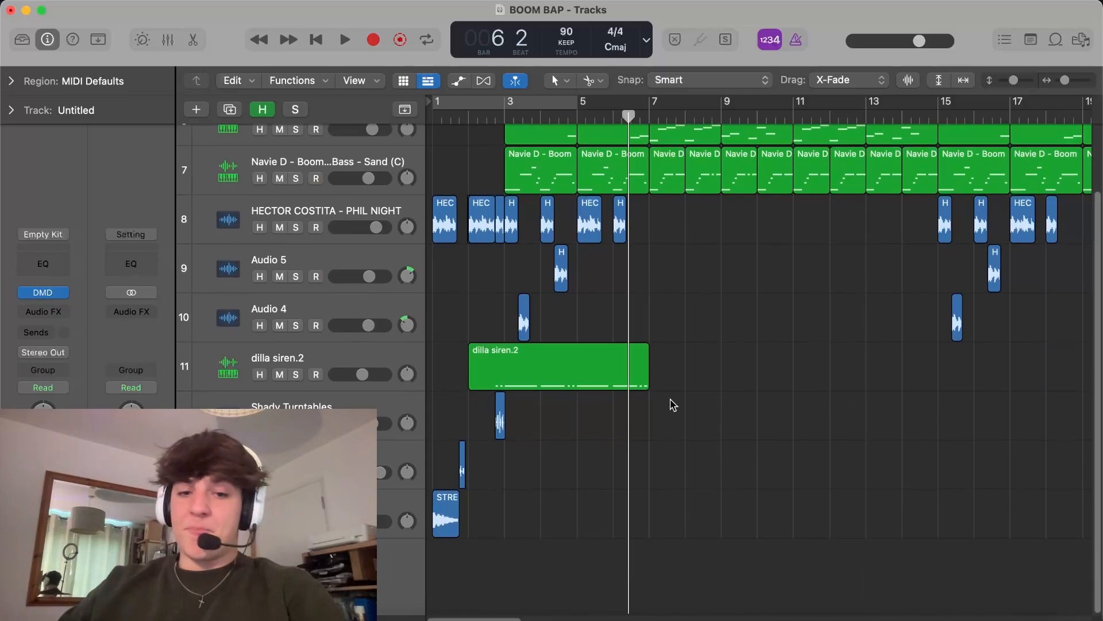
scroll(726, 380, up, 3)
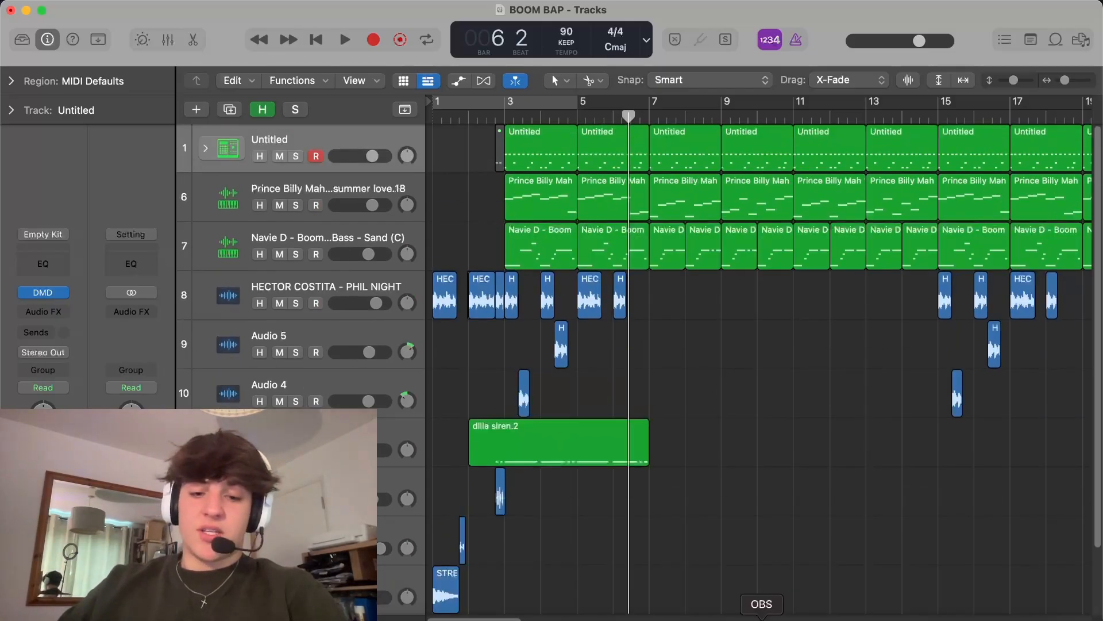
click(762, 616)
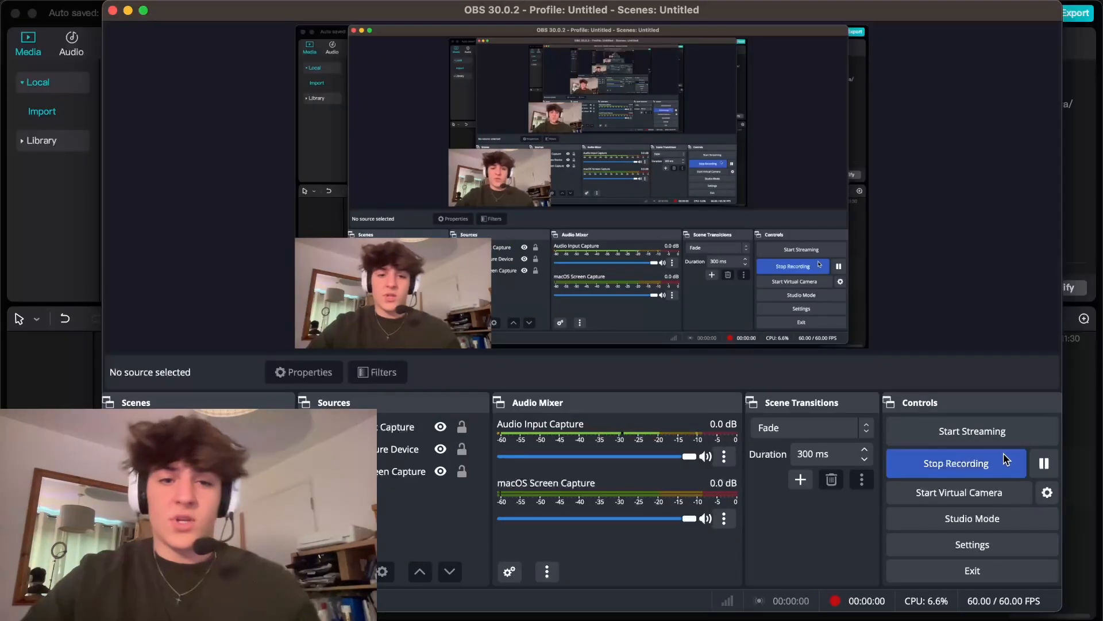